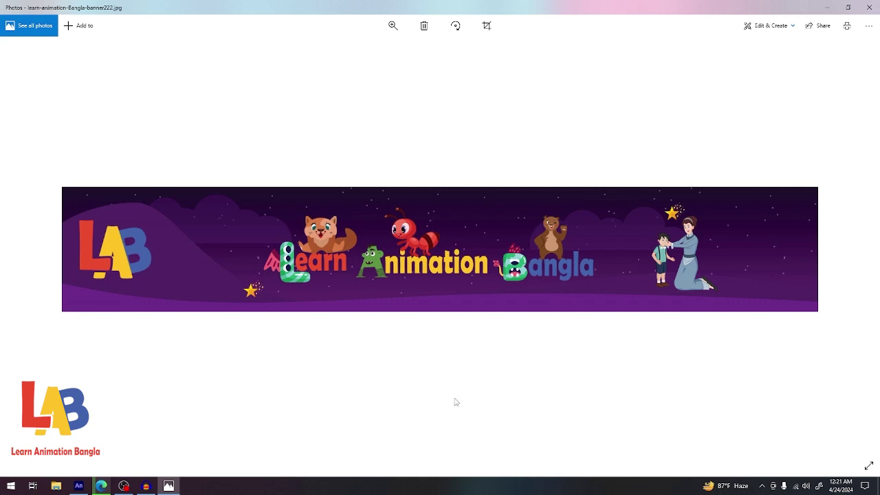
Step: Switch to Adobe Animate and give the stage more height by shrinking the timeline area
click(79, 486)
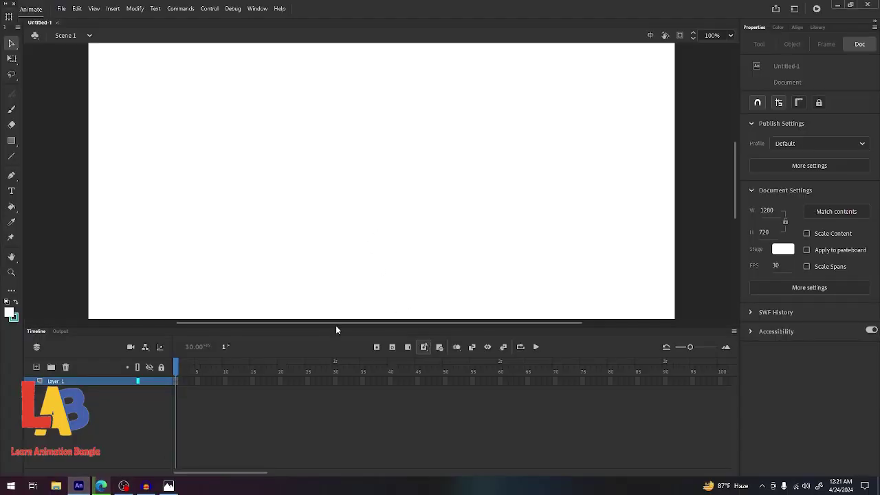
drag(336, 326, 337, 341)
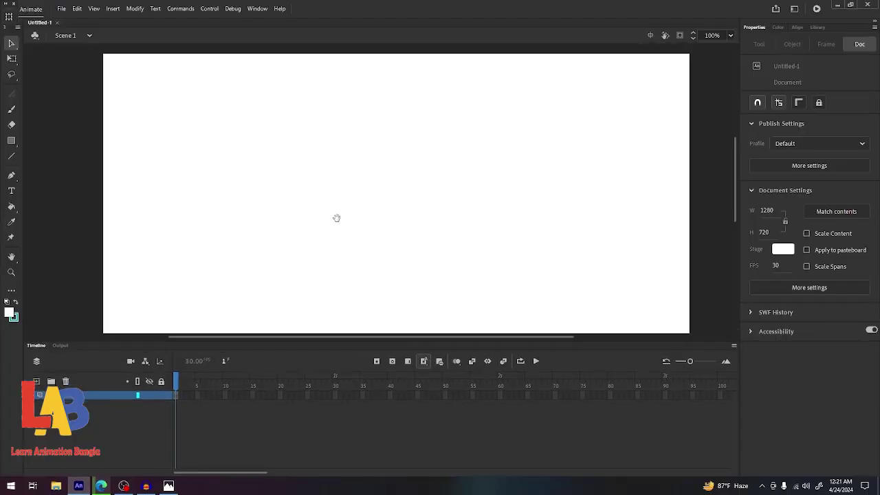
Step: Review the Character Animation presets and details offered for a new document, without creating one
click(61, 8)
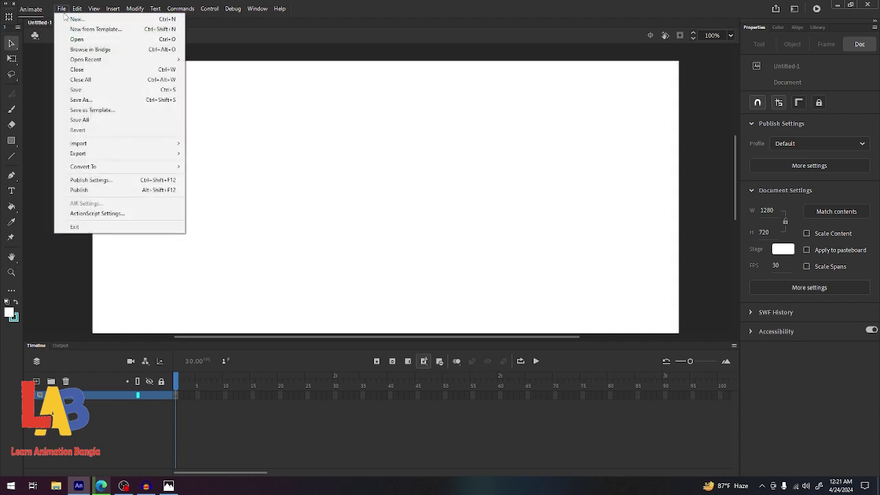
click(72, 17)
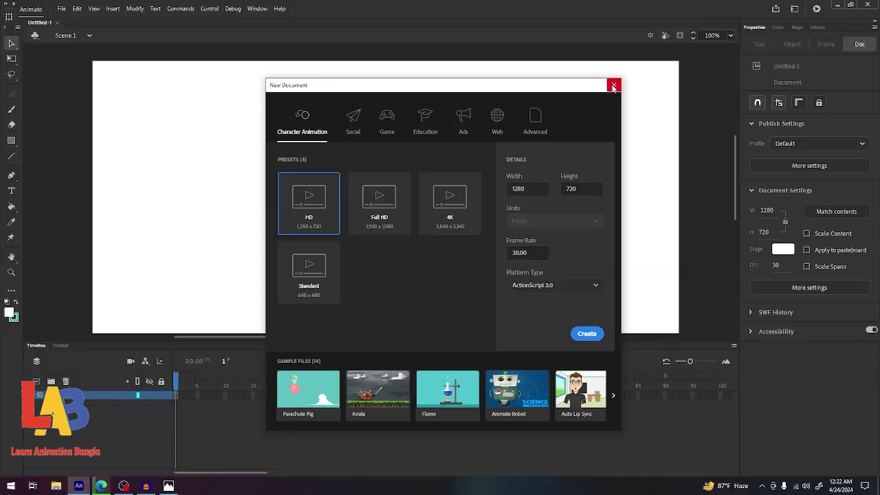
click(648, 52)
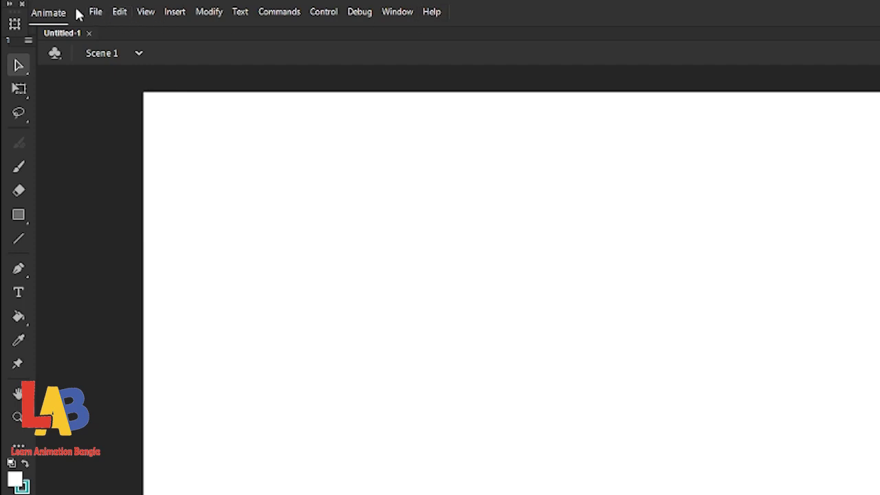
click(95, 12)
mouse_move(119, 15)
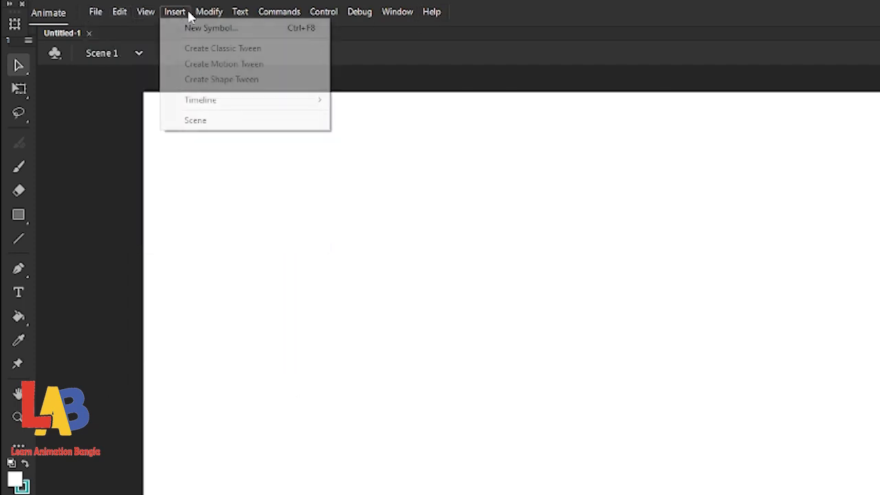
mouse_move(206, 14)
mouse_move(432, 13)
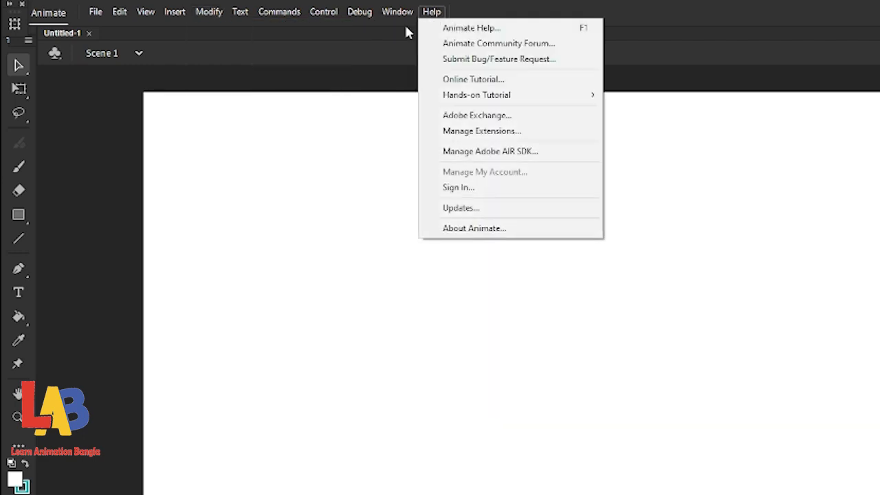
click(44, 91)
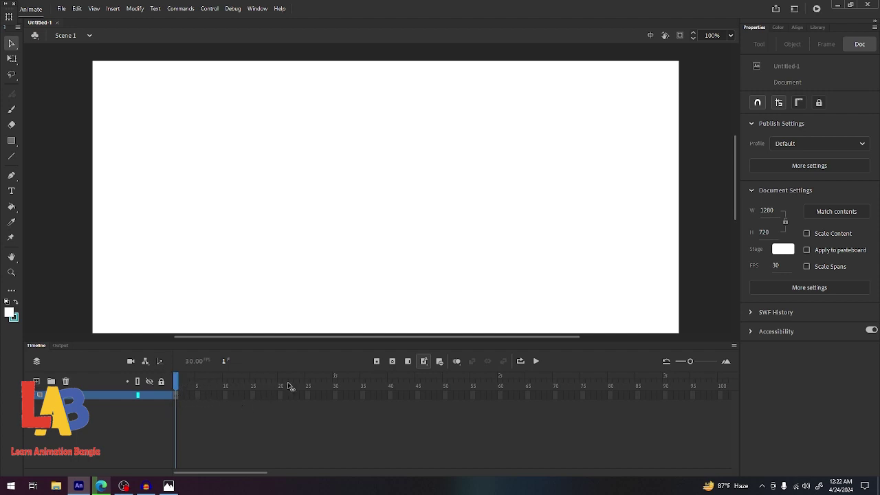
Step: Widen the frames slightly in the timeline view
drag(233, 473, 202, 452)
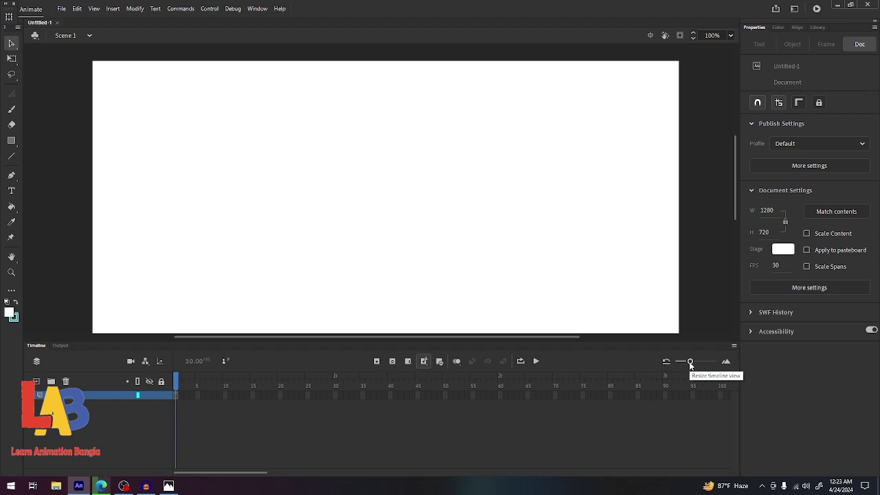
mouse_move(691, 365)
mouse_down()
mouse_move(717, 364)
mouse_move(694, 366)
mouse_up()
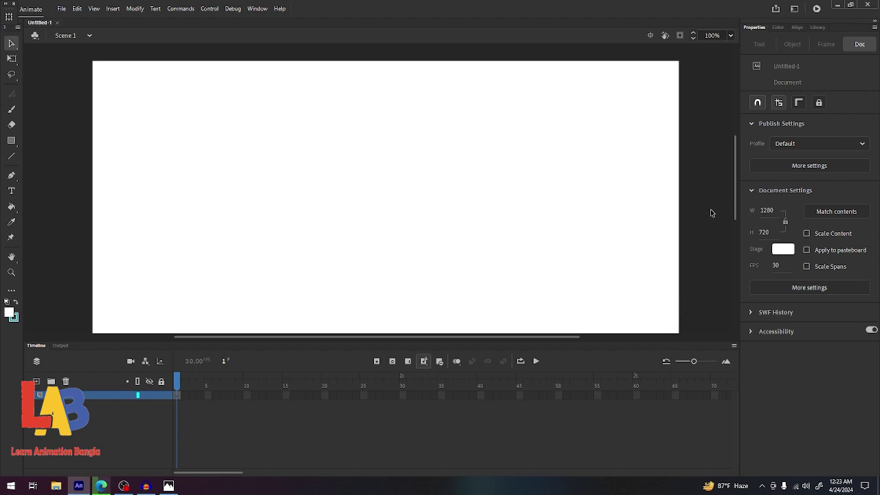
Step: Look over the colour settings, the alignment options and the document's library, and return to the document properties
click(779, 28)
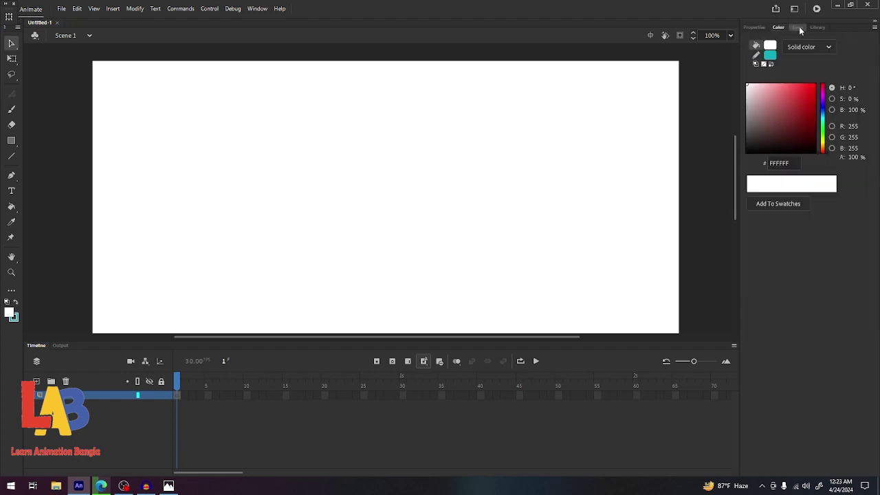
click(798, 28)
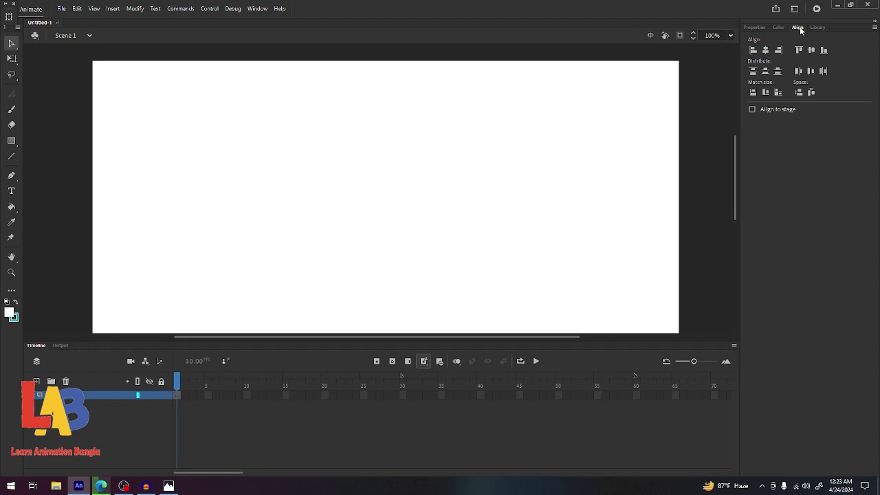
click(820, 28)
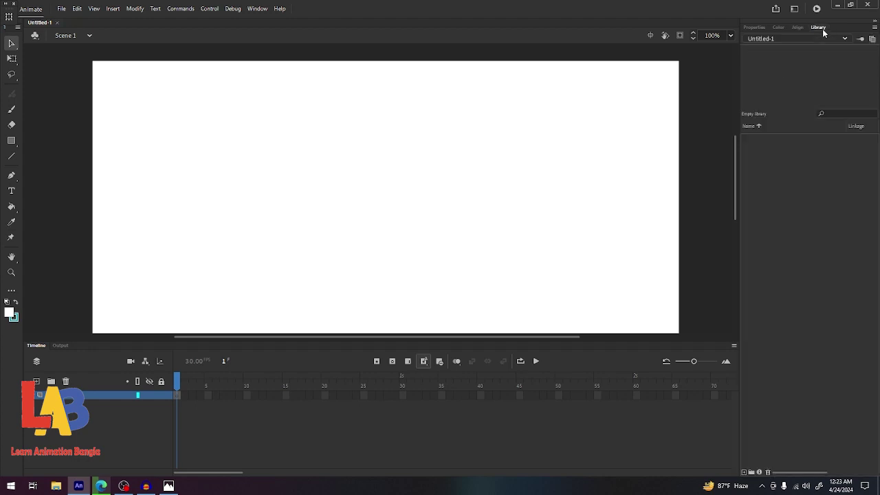
click(754, 28)
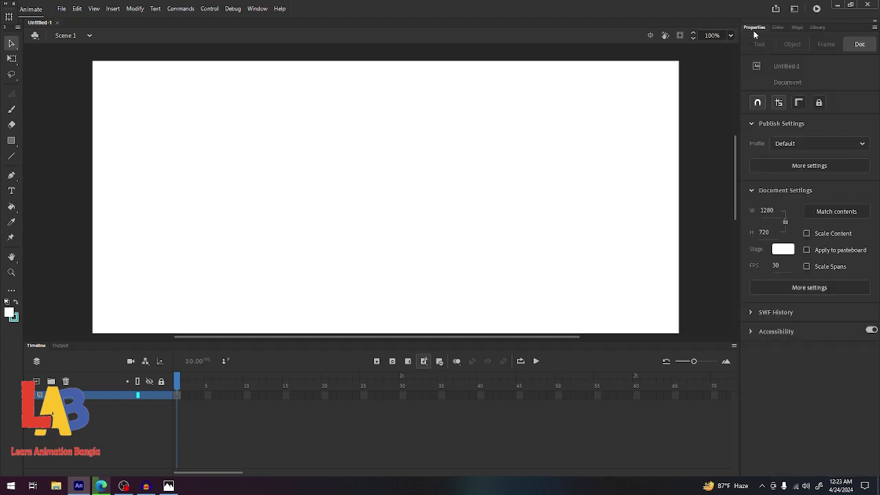
Step: Close the Properties panel and bring it back into the workspace
right_click(756, 27)
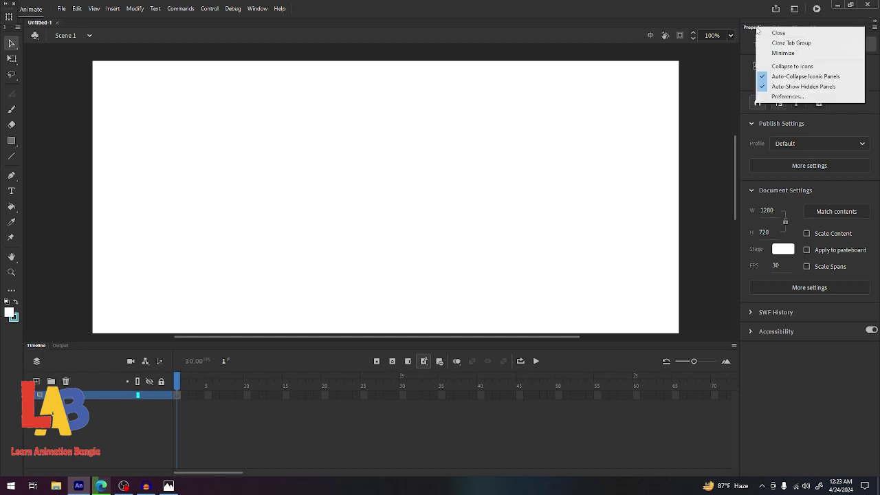
click(775, 32)
click(257, 9)
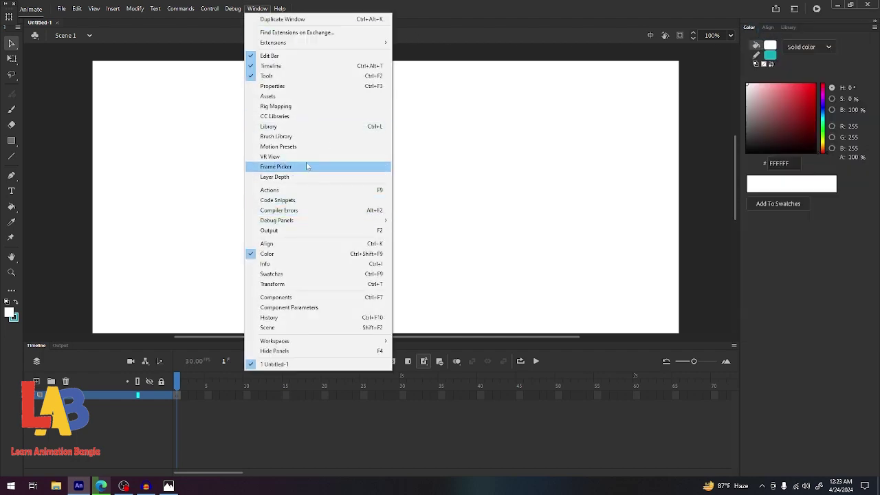
click(294, 86)
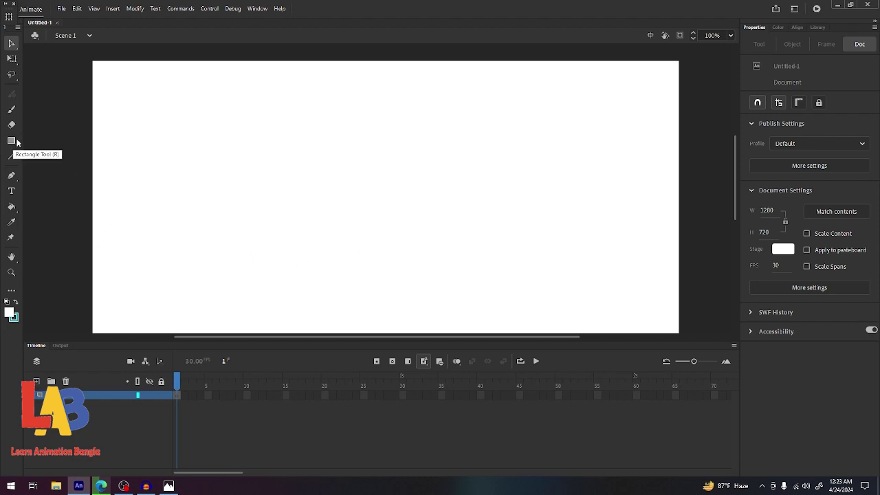
Step: Make a short test stroke on the stage with the Classic Brush in white
click(16, 110)
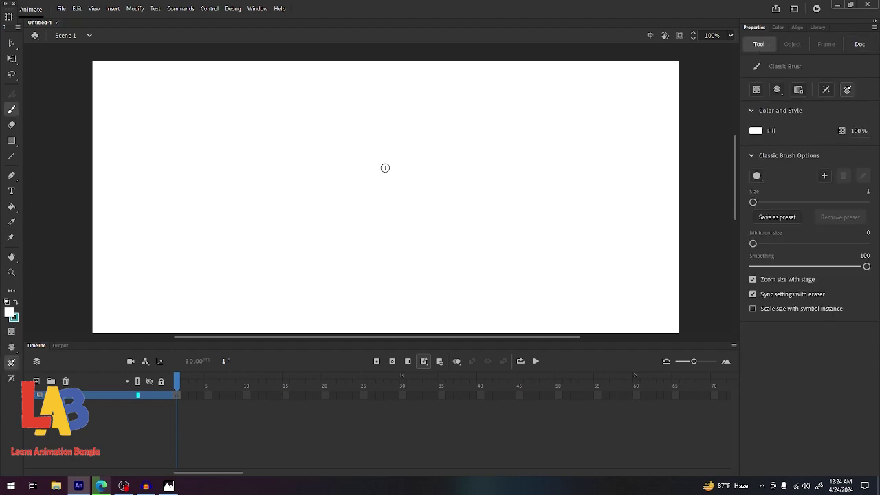
drag(305, 244, 309, 248)
key(space)
drag(380, 198, 371, 204)
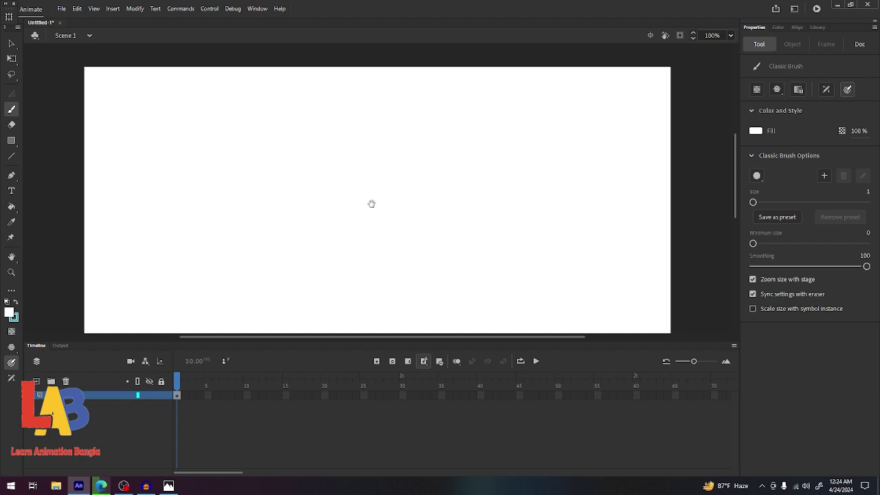
scroll(372, 204, down, 2)
scroll(359, 234, left, 1)
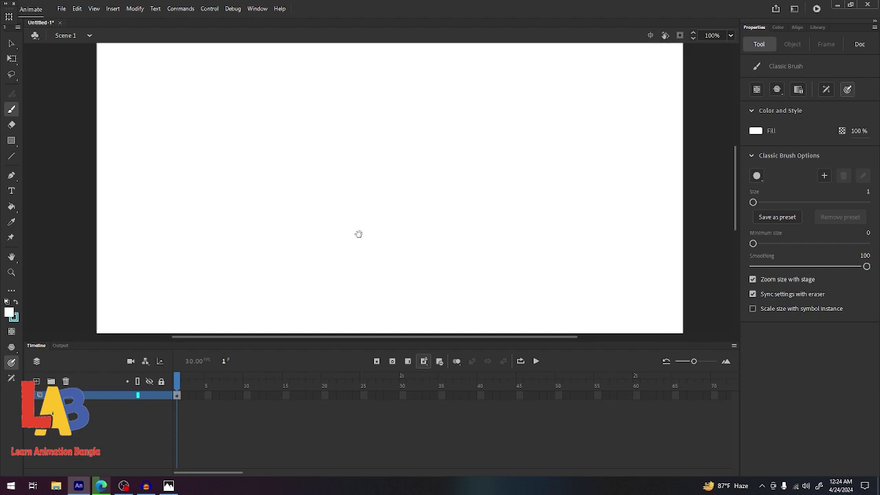
scroll(358, 234, left, 1)
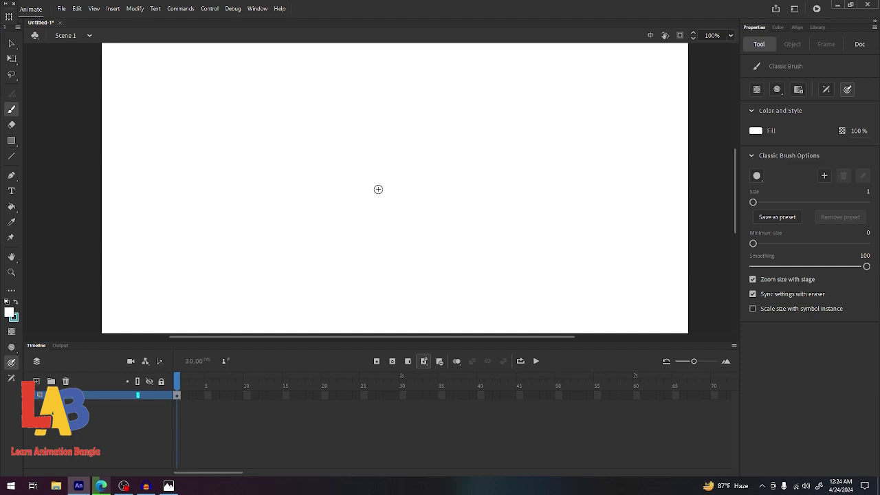
scroll(362, 183, right, 1)
drag(368, 182, 368, 216)
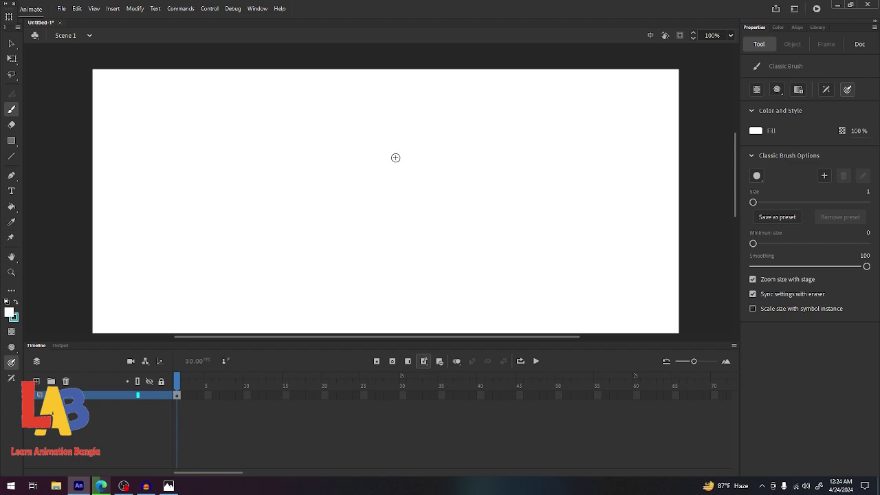
Step: Set the brush fill to black and draw an oval head with eyes, nose and smiling mouth near the stage's upper middle
click(9, 312)
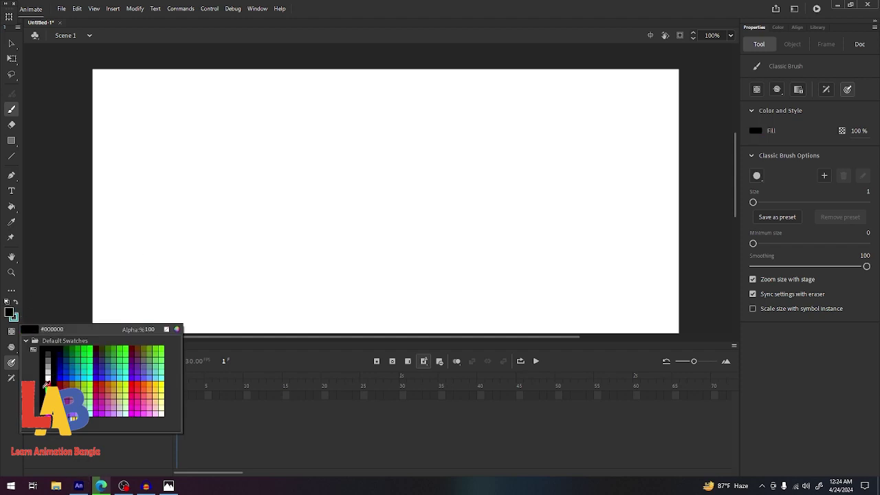
click(46, 386)
mouse_move(380, 128)
mouse_down()
mouse_move(419, 152)
mouse_move(355, 149)
mouse_move(366, 171)
mouse_move(361, 175)
mouse_up()
mouse_move(399, 155)
mouse_down()
mouse_move(380, 184)
mouse_move(395, 192)
mouse_up()
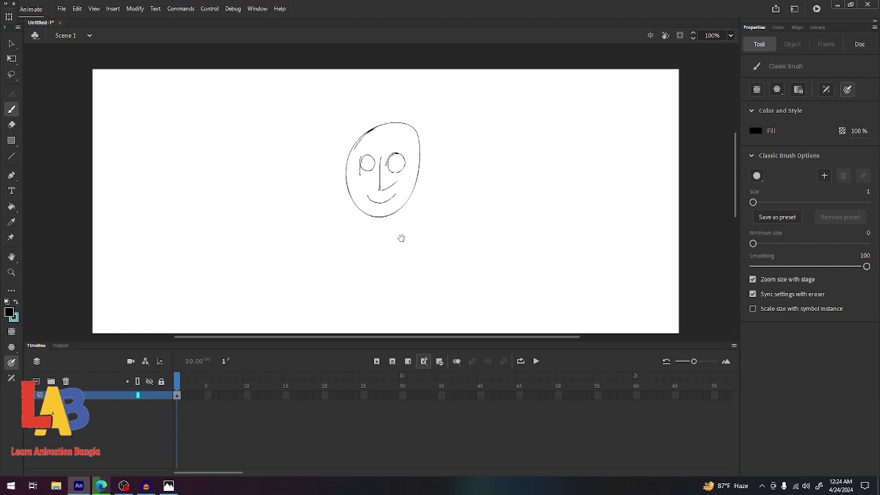
Step: Draw a rounded torso directly below the head with the black brush
drag(401, 268, 399, 211)
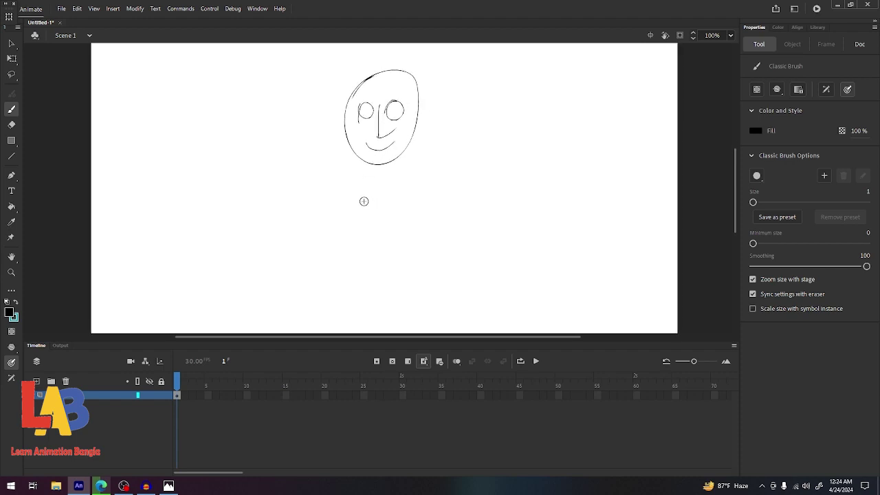
drag(354, 157, 399, 238)
drag(399, 166, 389, 247)
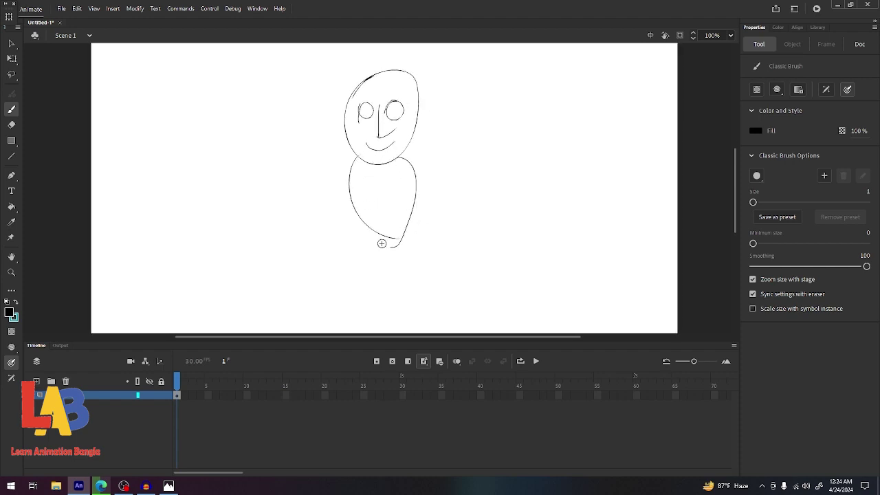
Step: Draw two legs extending down from the bottom of the torso
scroll(417, 237, down, 3)
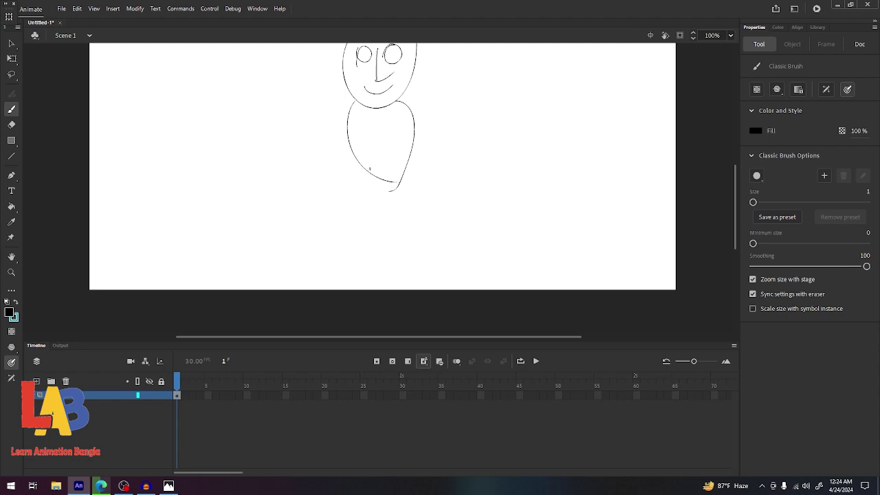
mouse_move(370, 169)
mouse_down()
mouse_move(368, 255)
mouse_move(381, 220)
mouse_move(377, 251)
mouse_up()
drag(396, 175, 412, 240)
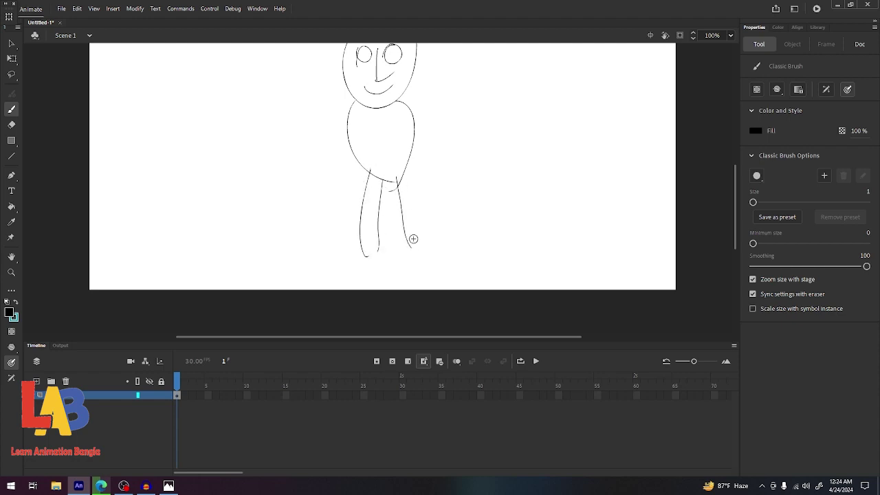
mouse_move(402, 177)
mouse_down()
mouse_move(420, 245)
mouse_move(411, 248)
mouse_up()
Step: Draw an arm with a small hand on each side of the torso, starting at the shoulders
scroll(428, 141, up, 3)
mouse_move(434, 203)
mouse_down()
mouse_move(410, 181)
mouse_move(440, 242)
mouse_up()
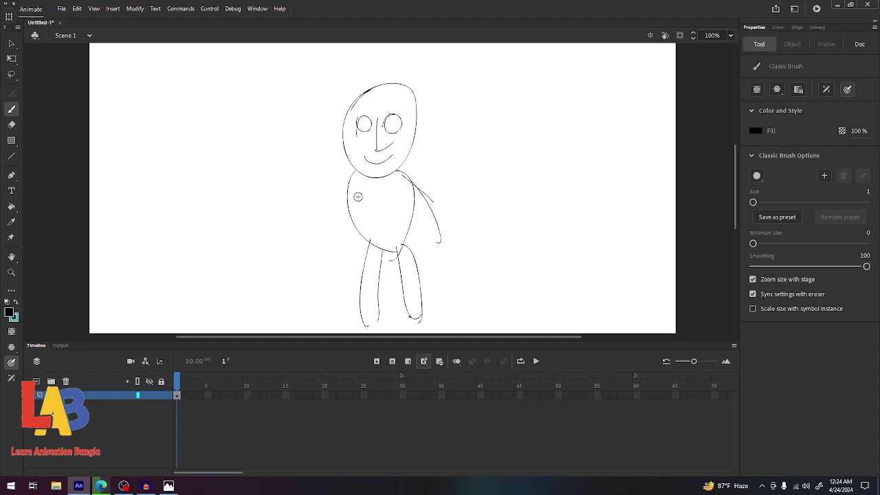
mouse_move(352, 176)
mouse_down()
mouse_move(342, 256)
mouse_move(346, 248)
mouse_up()
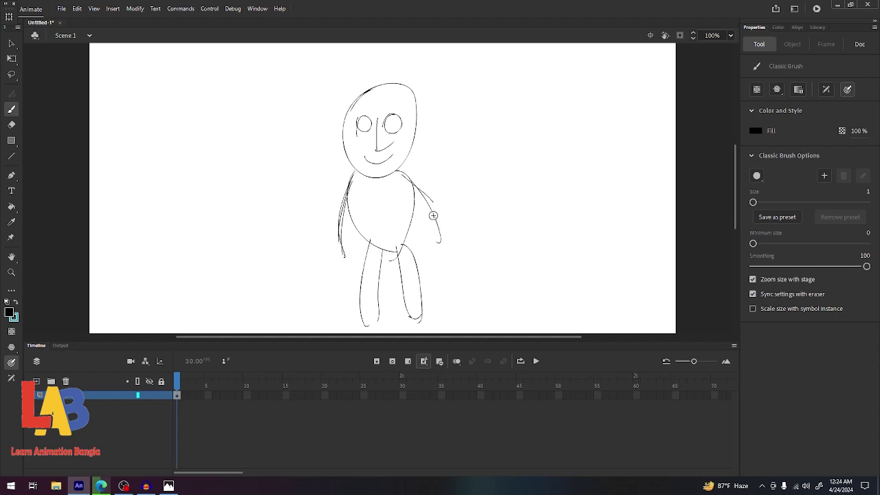
drag(411, 198, 441, 246)
drag(354, 218, 345, 262)
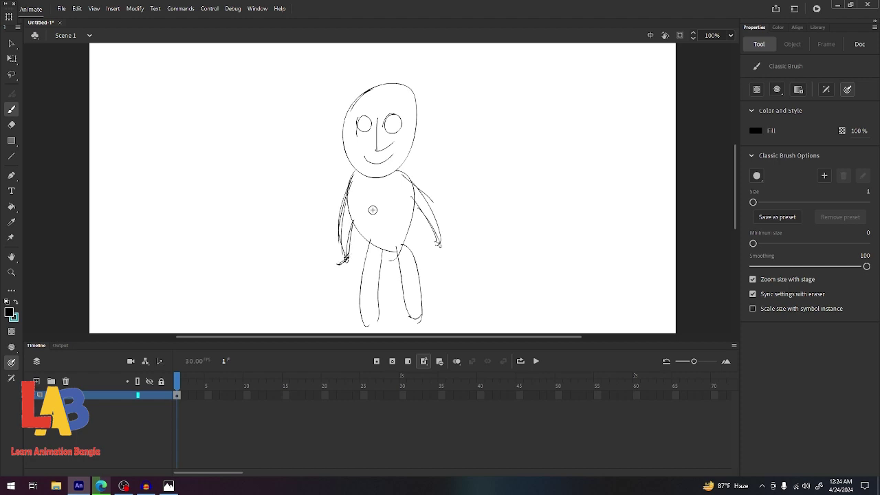
Step: Add pupils inside both eyes and draw eyebrows above them
scroll(387, 168, up, 2)
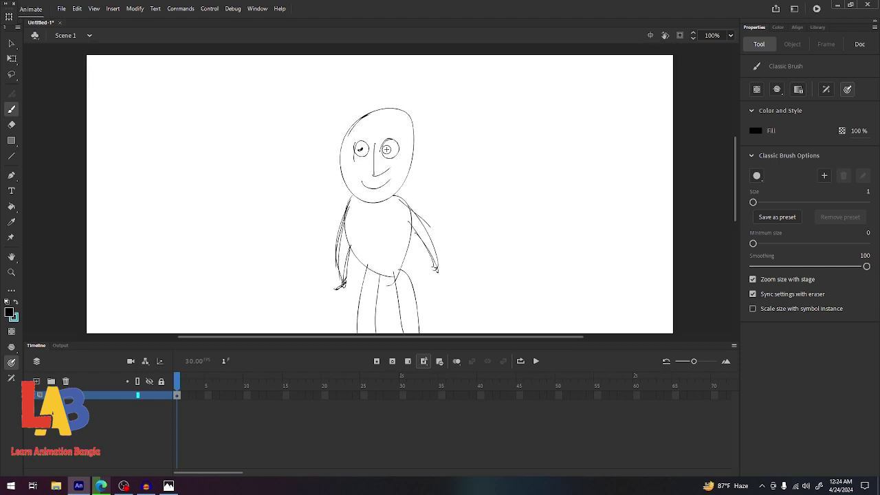
click(388, 149)
scroll(388, 140, down, 1)
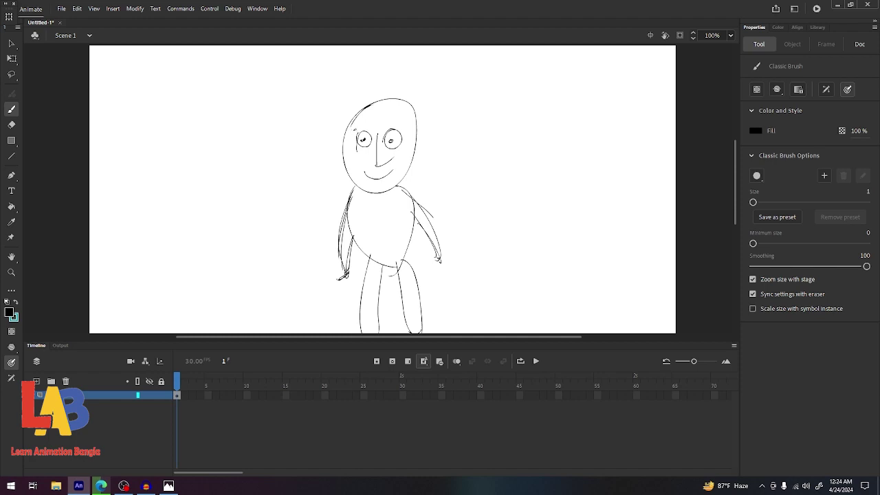
mouse_move(372, 129)
mouse_down()
mouse_move(356, 132)
mouse_move(398, 122)
mouse_up()
drag(409, 167, 405, 140)
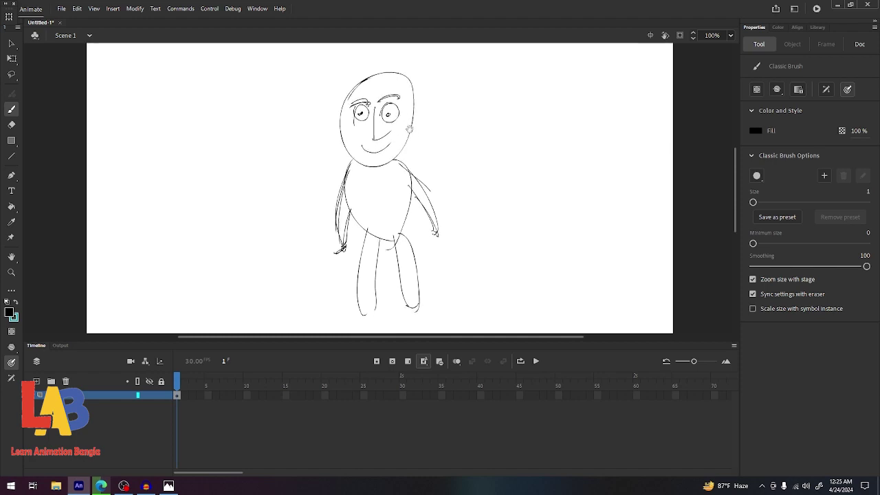
drag(396, 107, 394, 120)
scroll(399, 122, right, 2)
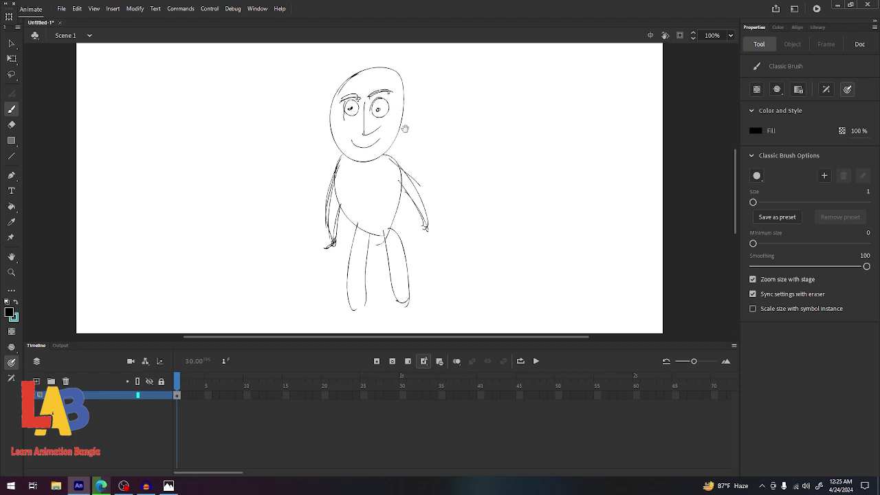
Step: Draw a small oval ear on each side of the character's head with the black brush
drag(396, 126, 398, 143)
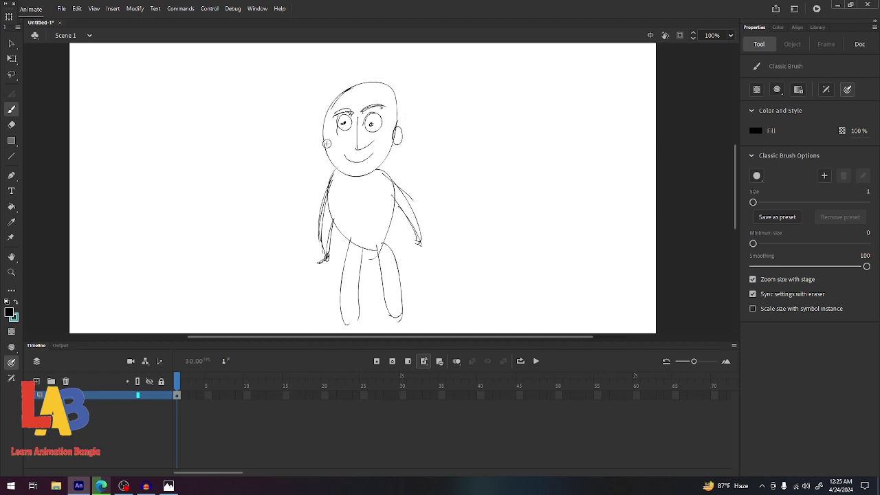
mouse_move(324, 130)
mouse_down()
mouse_move(321, 148)
mouse_move(324, 136)
mouse_up()
scroll(385, 144, down, 2)
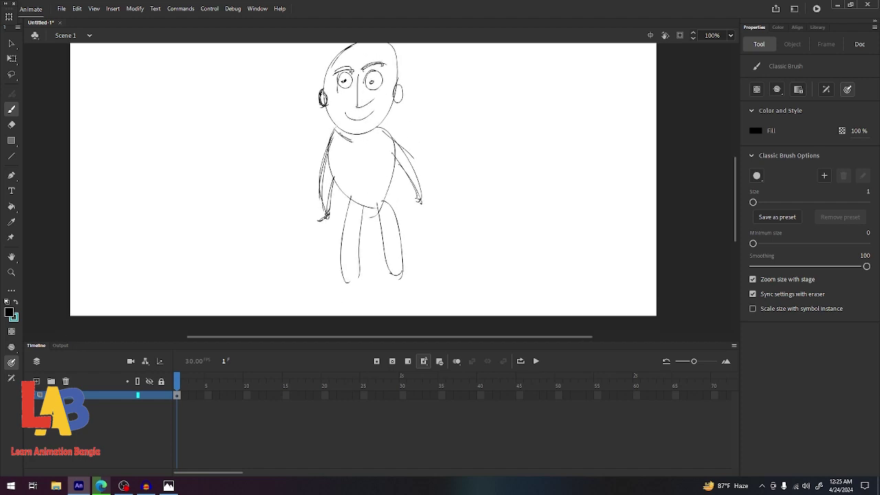
Step: Draw a curved collar line across the top of the torso, just below the chin from shoulder to shoulder
mouse_move(335, 131)
mouse_down()
mouse_move(361, 140)
mouse_move(383, 130)
mouse_up()
drag(367, 237, 370, 200)
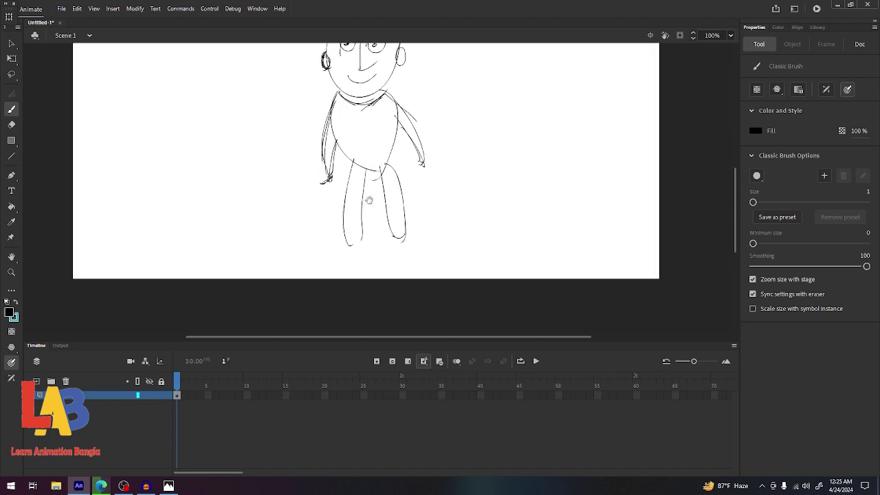
drag(379, 132, 377, 180)
drag(446, 71, 456, 41)
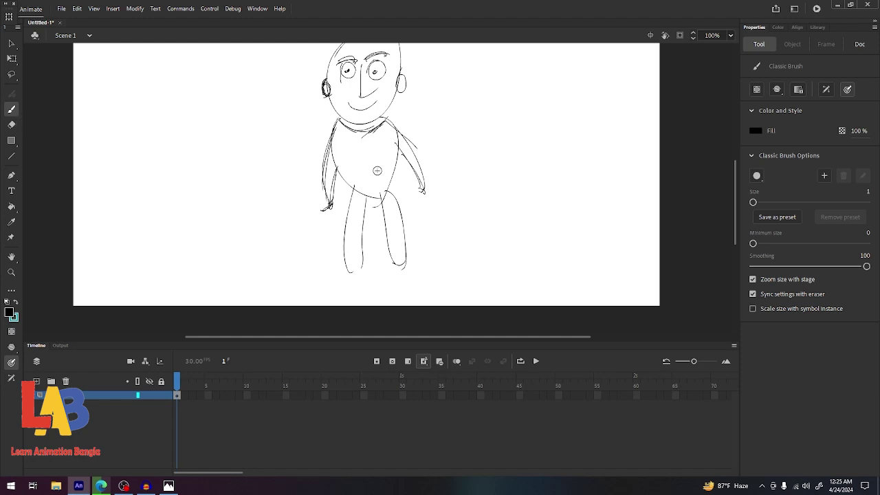
scroll(361, 141, up, 2)
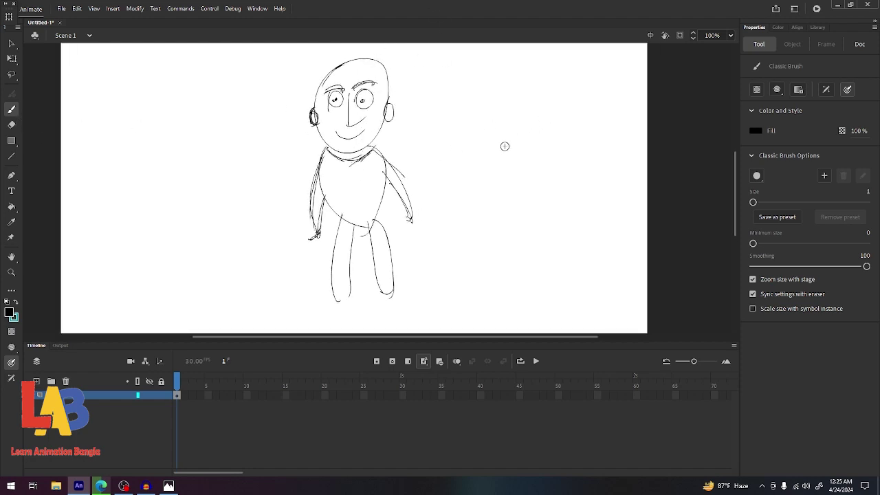
mouse_move(262, 143)
mouse_down()
mouse_move(252, 121)
mouse_move(273, 133)
mouse_up()
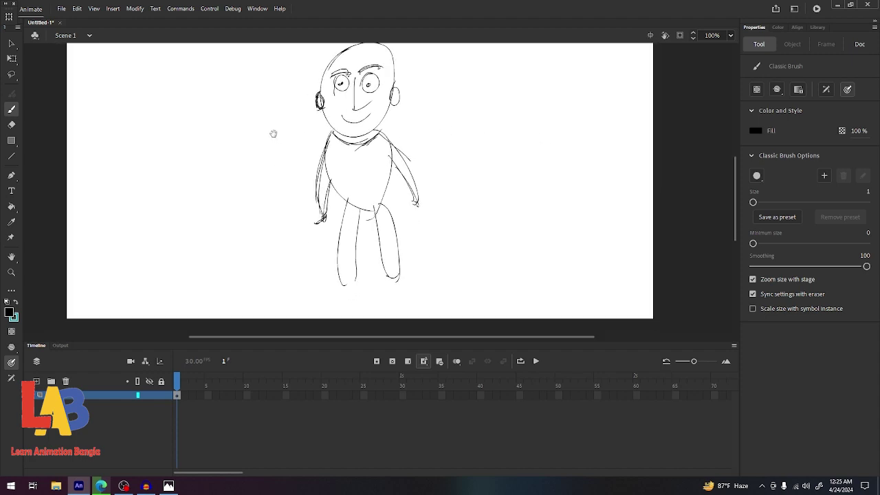
Step: Erase the stray line beside the right-hand arm and, with the Eraser at size 19, the sketchy hand strokes on both arms
click(13, 125)
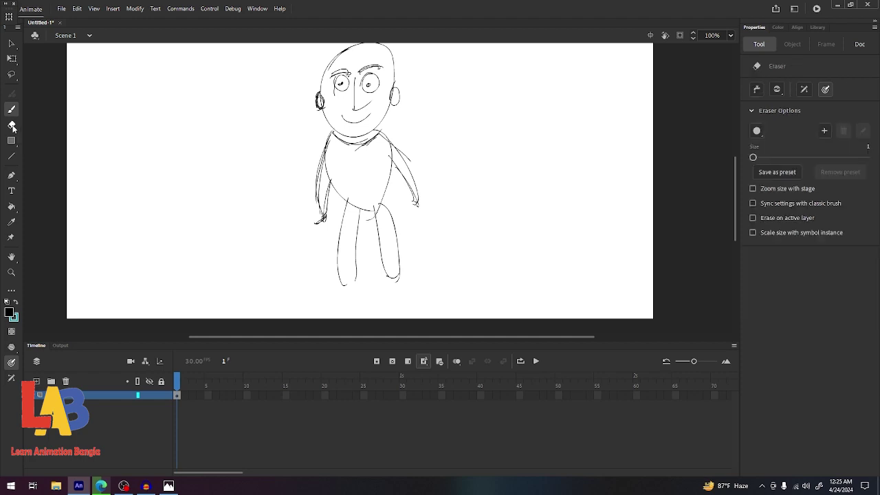
drag(386, 102, 401, 117)
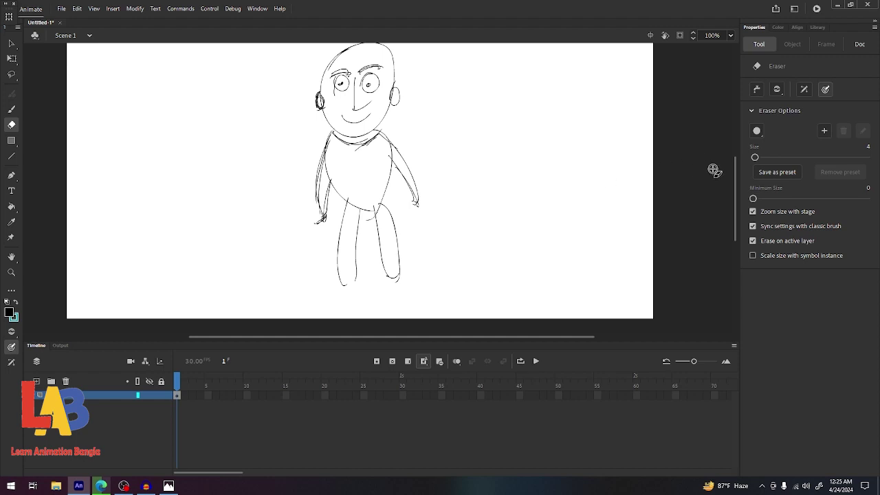
drag(756, 158, 763, 158)
drag(415, 205, 411, 204)
drag(317, 229, 315, 223)
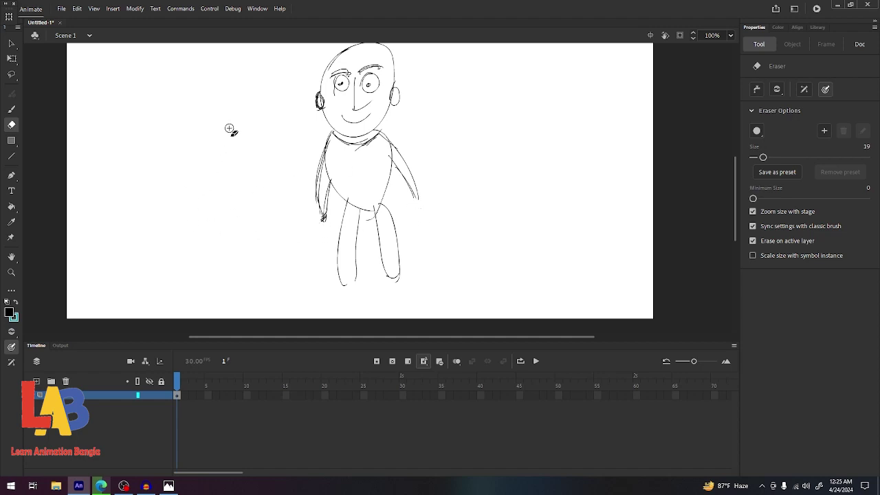
Step: Draw four black rectangles with a teal stroke around the character, one above the other on each side
click(12, 142)
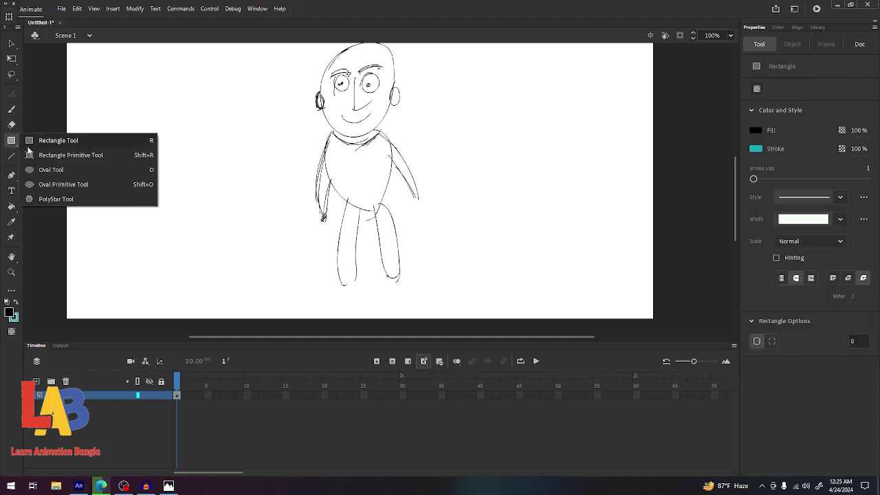
click(100, 141)
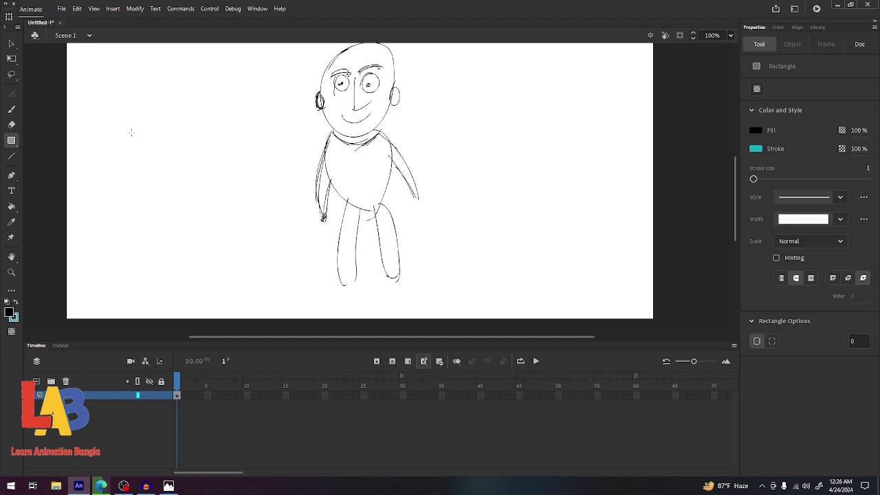
scroll(495, 79, up, 2)
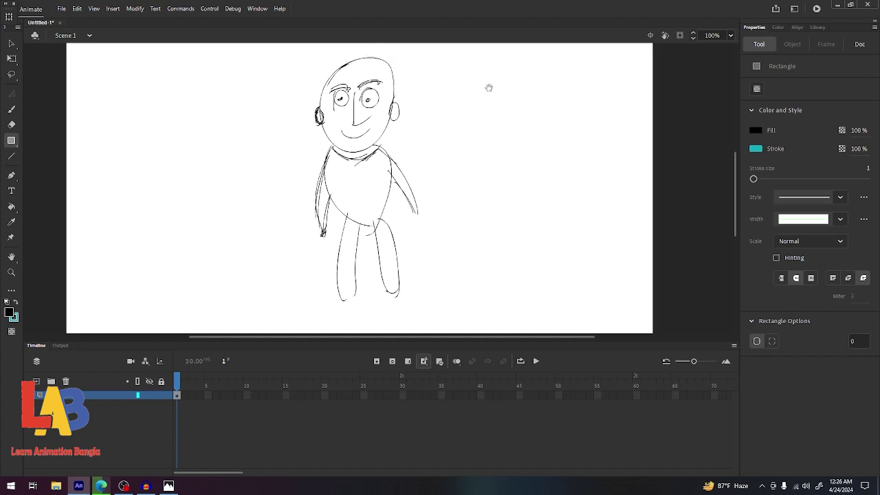
drag(443, 76, 593, 178)
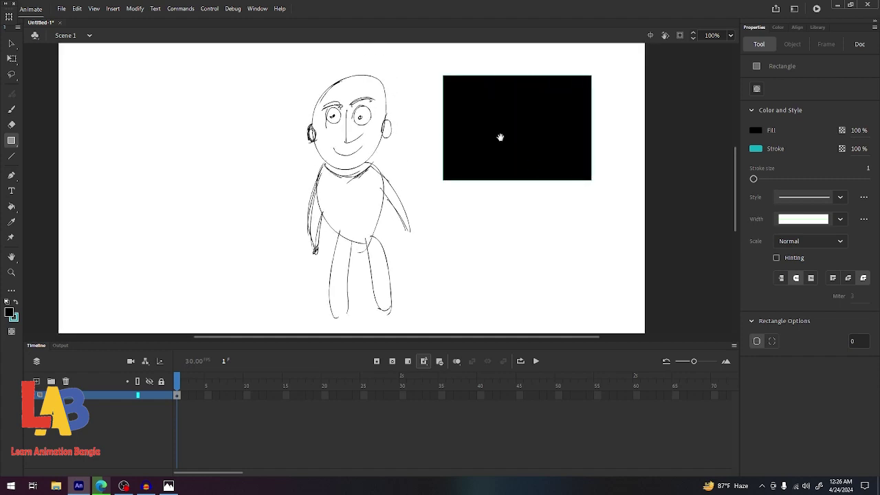
scroll(507, 134, up, 1)
drag(137, 96, 256, 176)
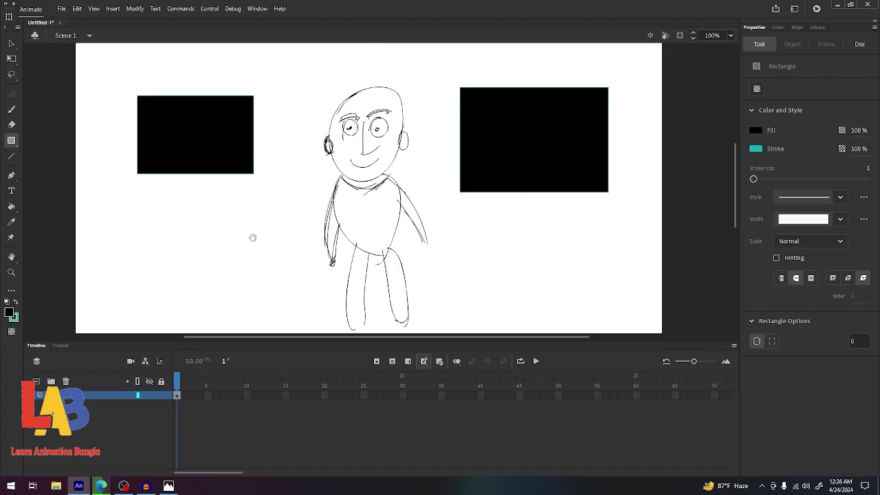
scroll(252, 238, down, 3)
mouse_move(129, 179)
mouse_down()
mouse_move(274, 231)
mouse_move(259, 252)
mouse_up()
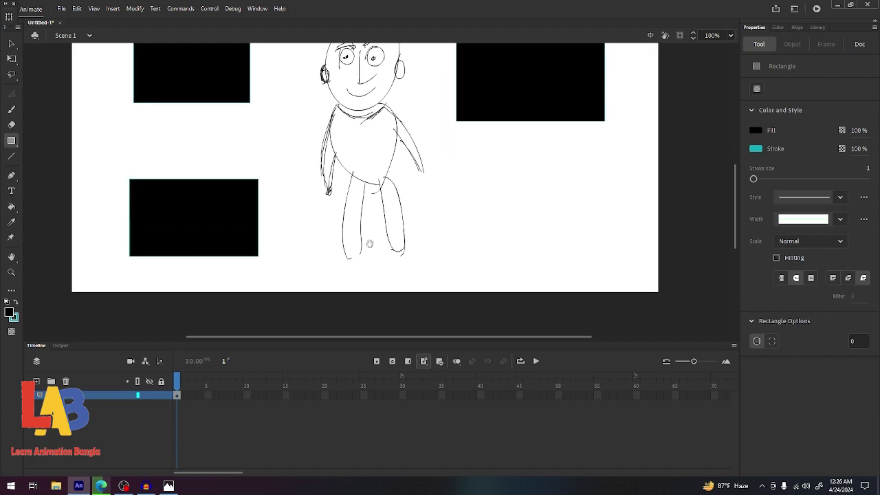
scroll(371, 206, up, 1)
drag(484, 205, 606, 281)
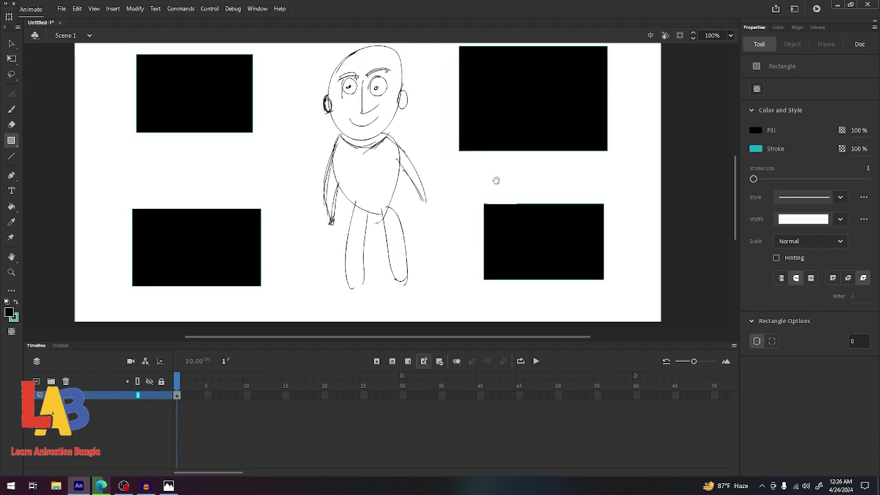
scroll(498, 158, up, 1)
Step: Change the fill of the upper-right rectangle to bright green
key(v)
drag(539, 142, 532, 142)
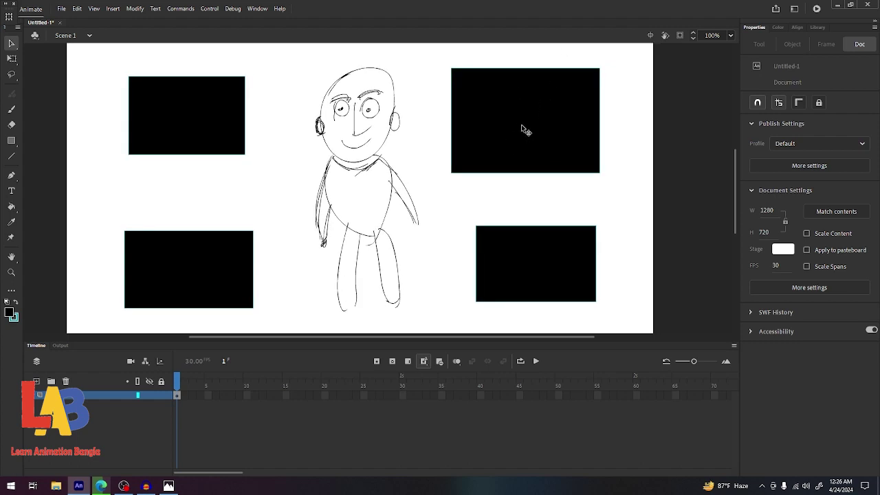
click(526, 127)
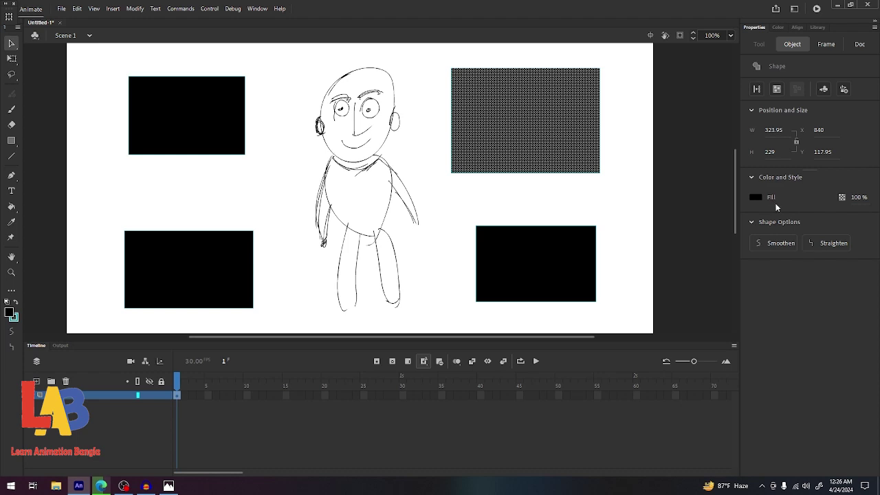
click(755, 197)
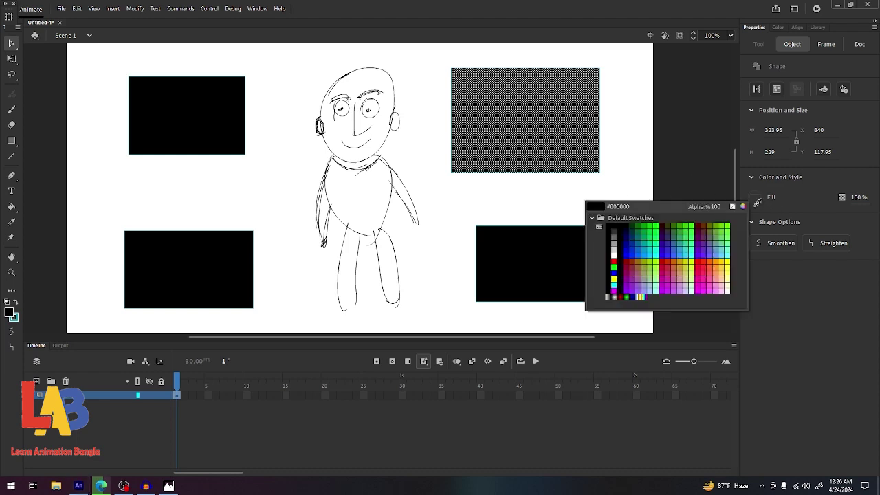
click(729, 223)
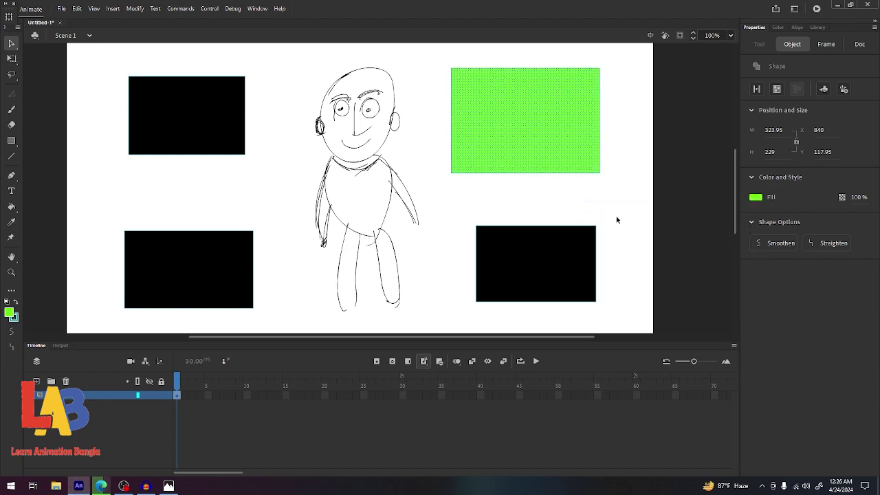
click(617, 216)
Step: Change the fill of the lower-left rectangle to light cyan
click(201, 274)
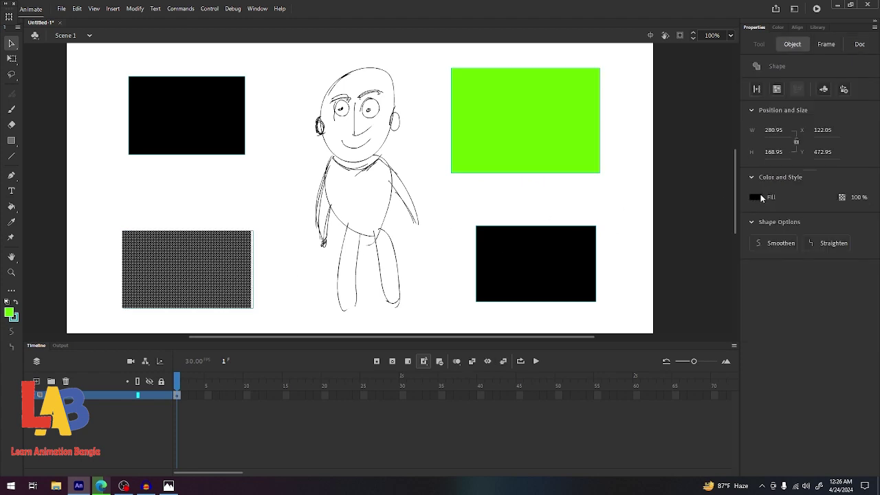
click(756, 197)
click(727, 253)
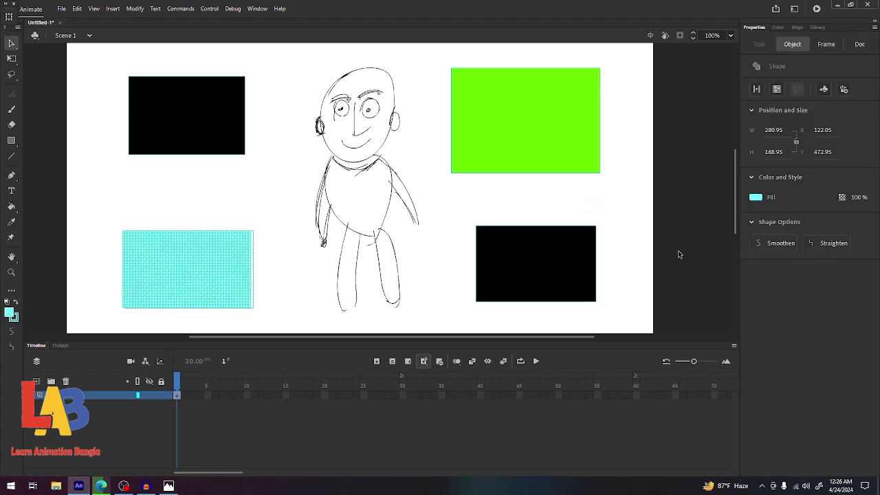
click(635, 235)
scroll(610, 199, up, 1)
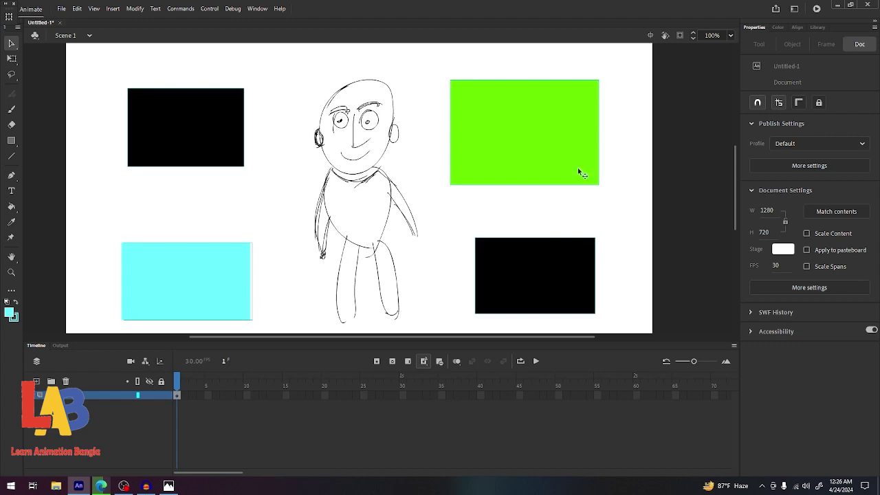
Step: Select the entire outline of the green rectangle and change its stroke color to orange
double_click(529, 186)
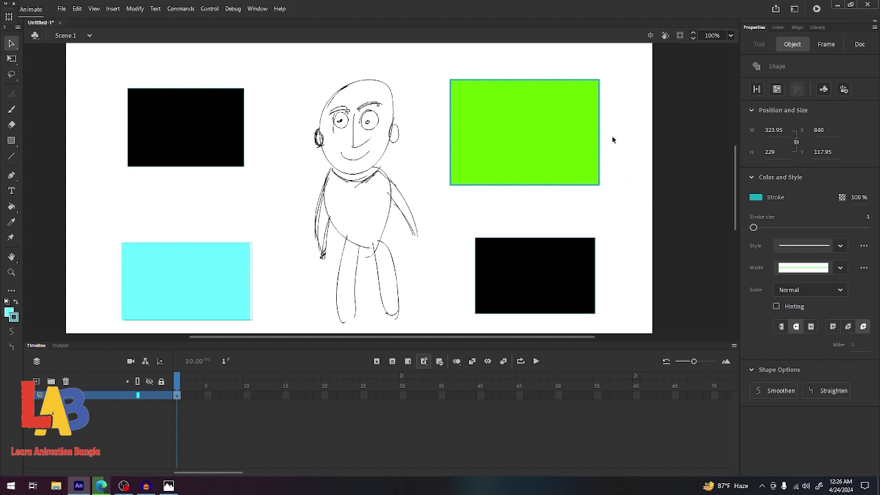
click(755, 197)
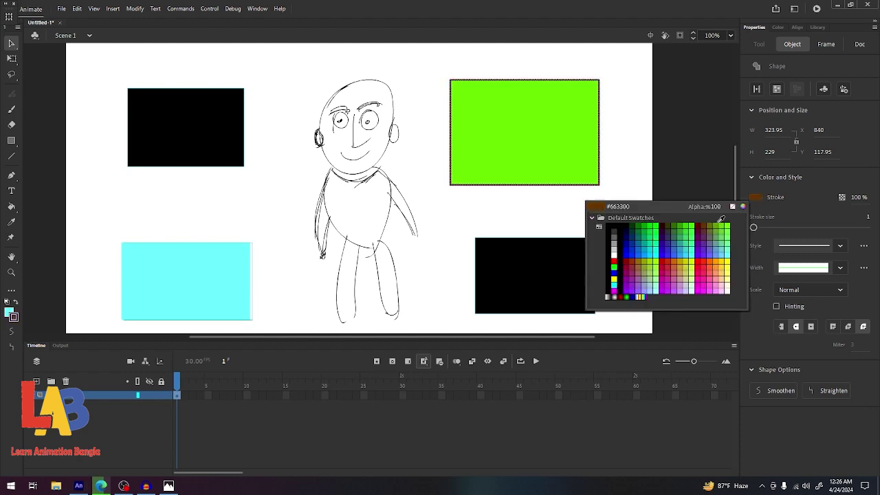
click(715, 260)
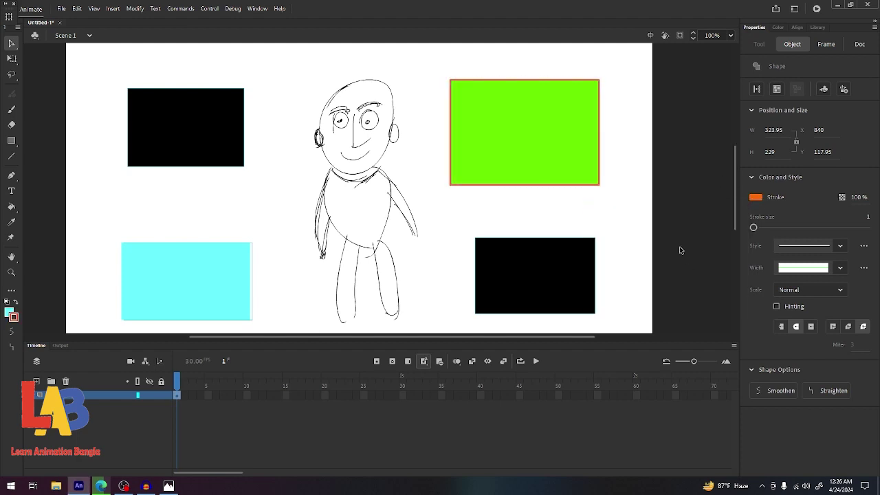
click(548, 227)
click(548, 242)
click(714, 215)
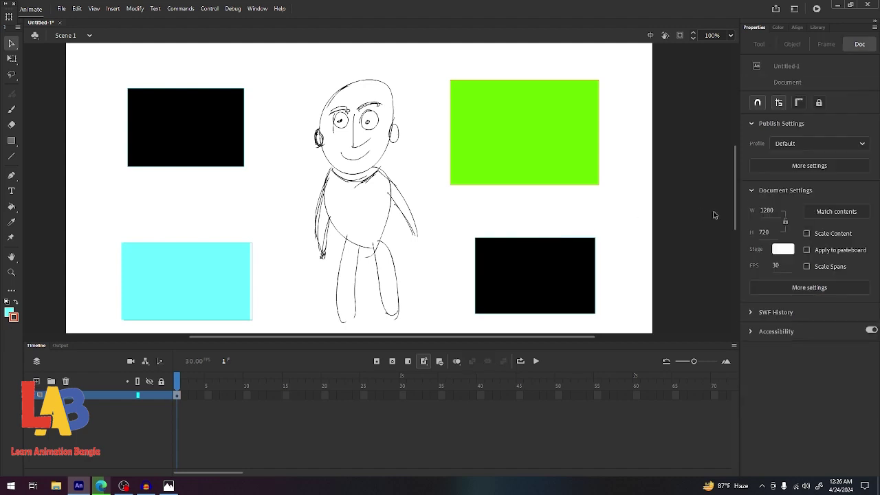
Step: Select the entire outline of the lower-right black rectangle and change its stroke color to bright green
double_click(595, 239)
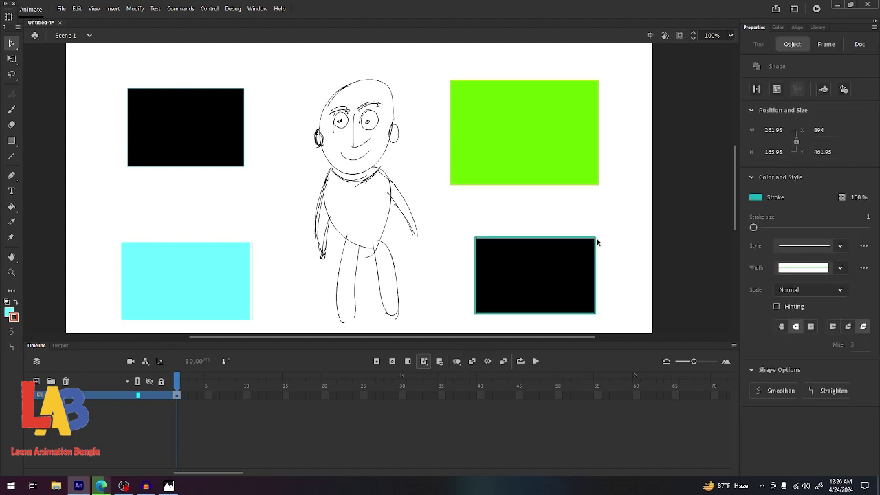
click(755, 198)
click(695, 242)
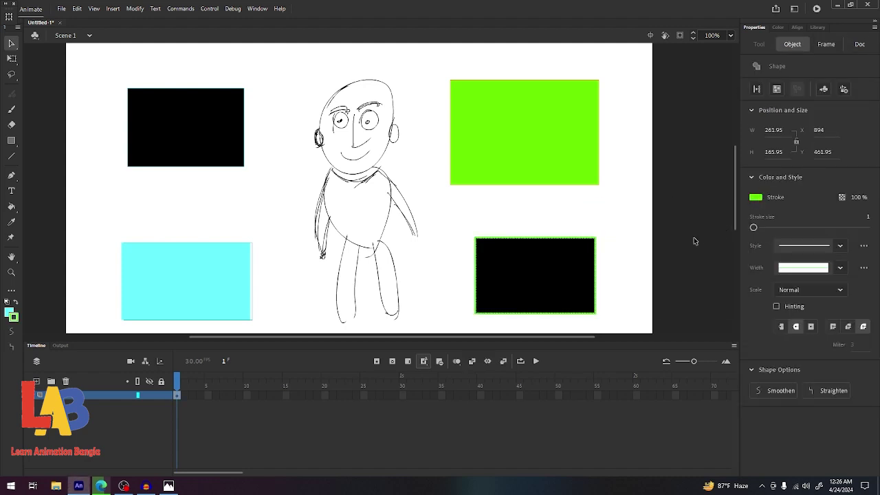
click(501, 220)
drag(256, 207, 269, 187)
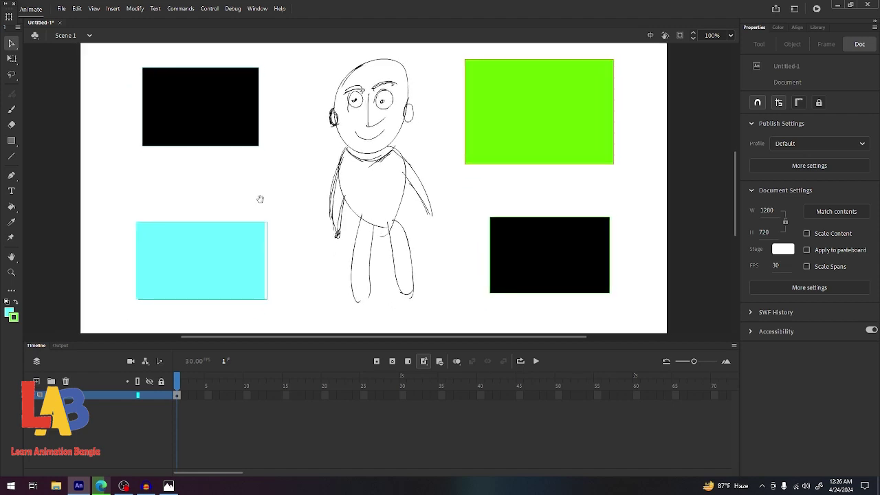
Step: Trace the character's smile with a bright green line and bend it to follow the mouth's curve
click(12, 159)
drag(368, 147, 356, 164)
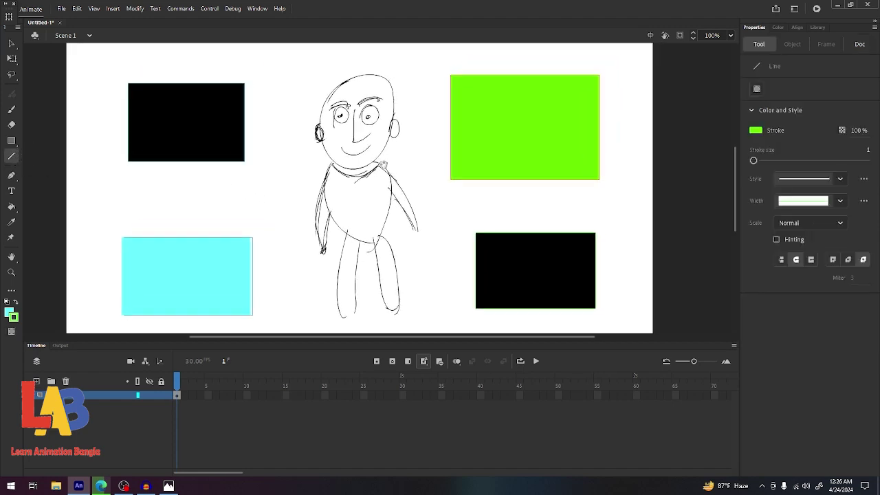
key(z)
drag(409, 102, 312, 198)
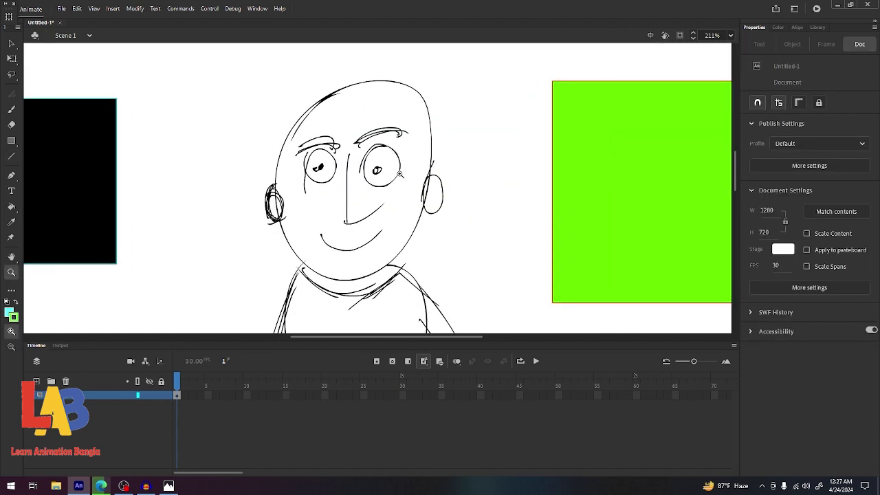
key(v)
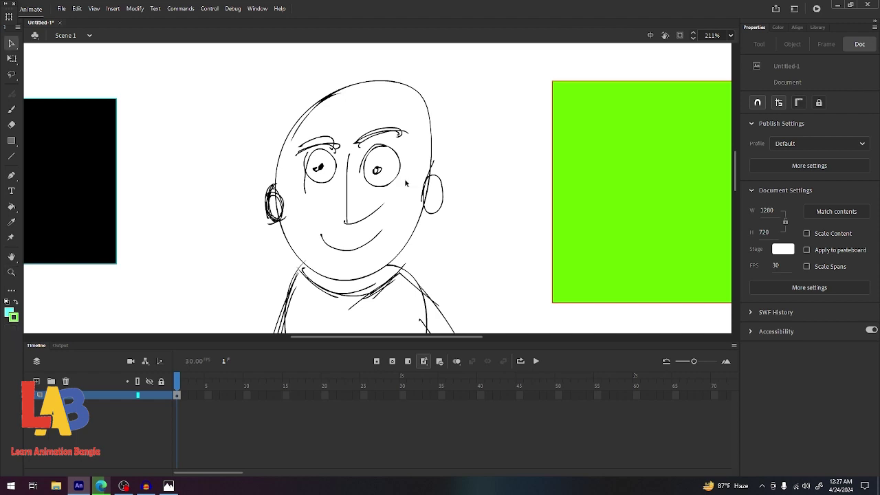
scroll(395, 187, down, 2)
key(n)
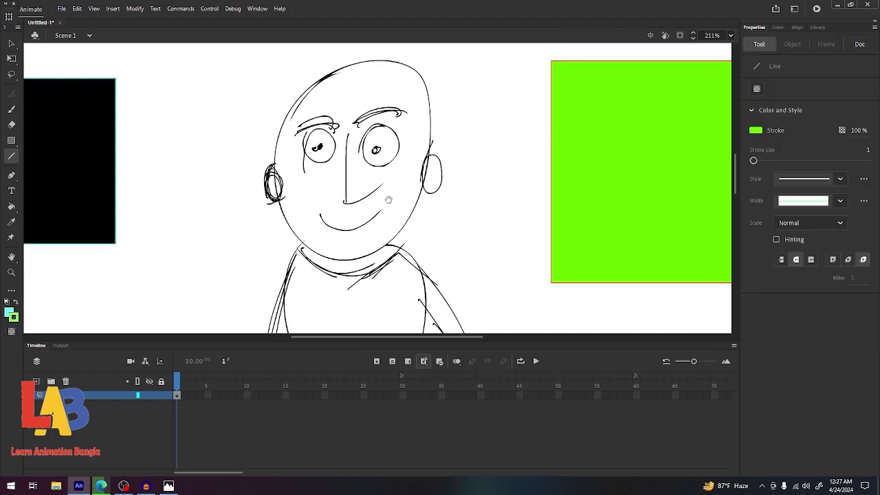
scroll(392, 194, down, 3)
scroll(392, 193, left, 3)
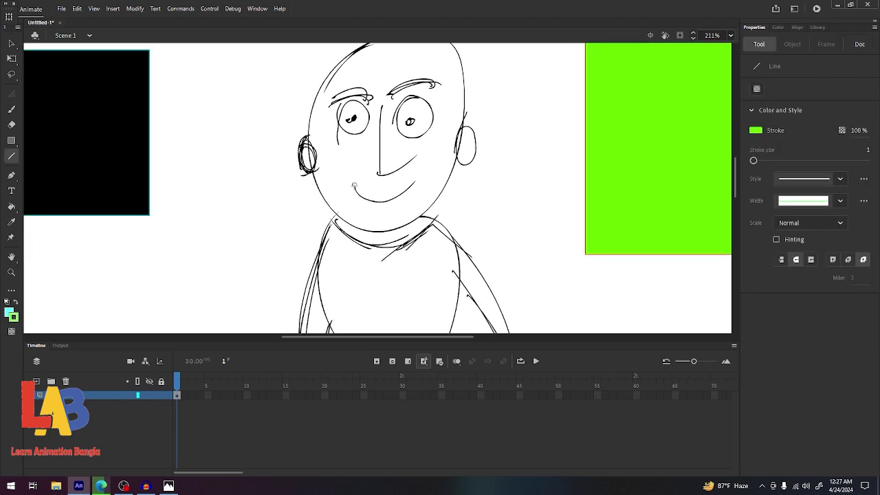
drag(355, 185, 382, 201)
key(v)
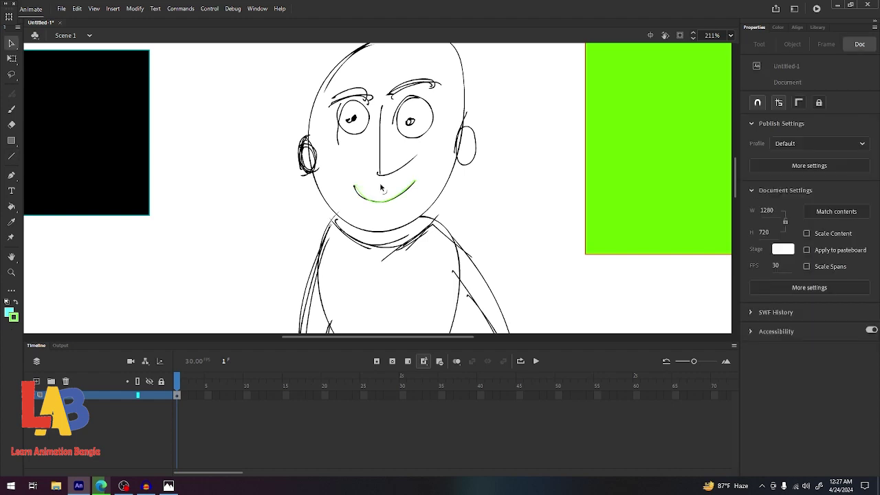
Step: Draw a closed four-sided outline of bright green straight lines across the character's face with the Line tool
scroll(203, 203, up, 2)
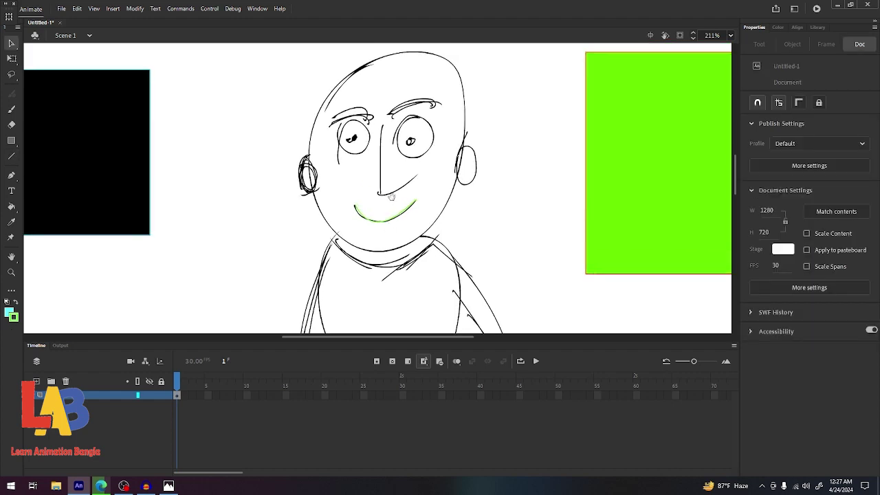
click(11, 156)
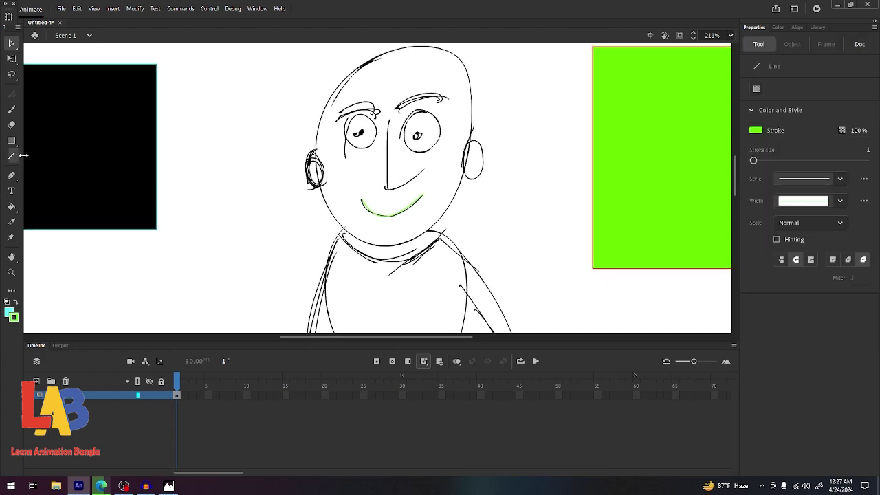
drag(394, 187, 383, 180)
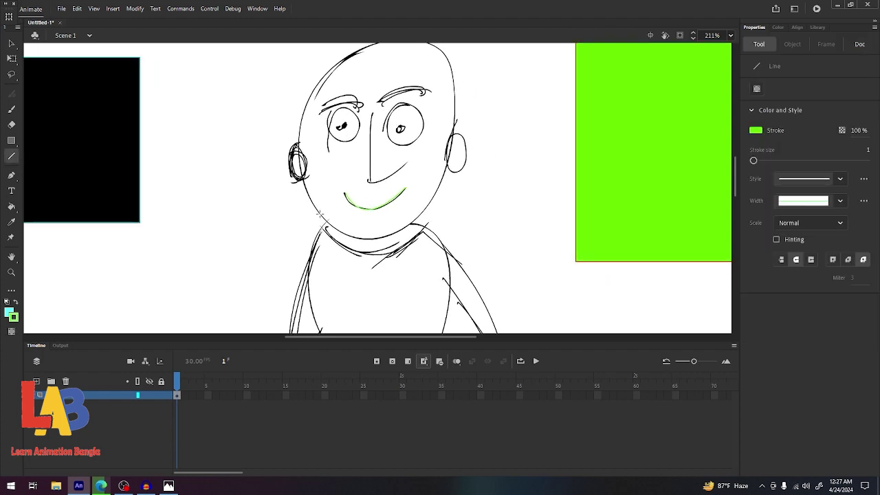
mouse_move(321, 216)
mouse_down()
mouse_move(358, 136)
mouse_move(361, 53)
mouse_up()
mouse_move(384, 48)
mouse_down()
mouse_move(366, 69)
mouse_move(437, 143)
mouse_move(363, 259)
mouse_move(303, 234)
mouse_up()
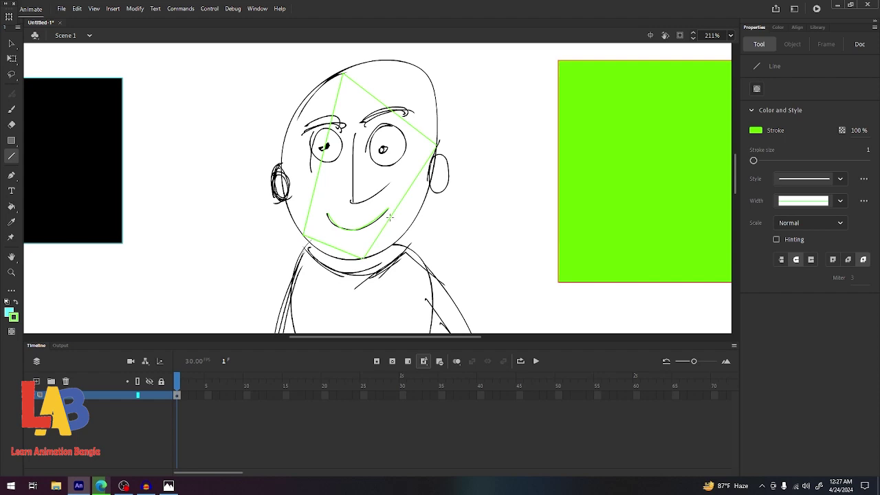
Step: Reshape the green outline on the face by bending its edges into curves and pulling out pointed corners
key(v)
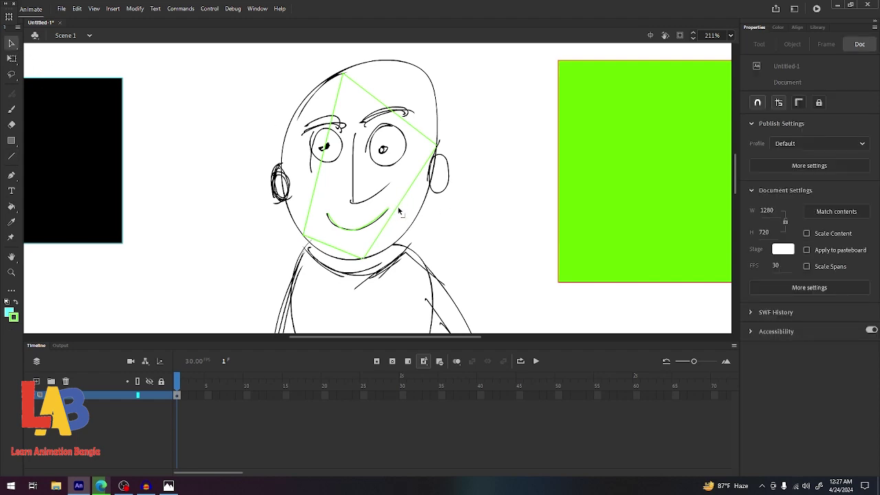
drag(399, 210, 405, 193)
drag(334, 116, 336, 112)
drag(373, 96, 404, 73)
drag(416, 131, 438, 107)
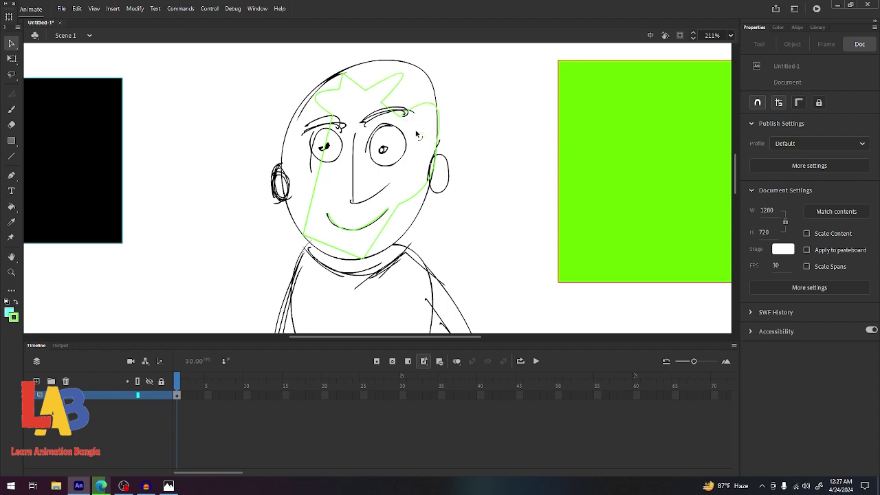
drag(385, 251, 403, 193)
drag(331, 147, 306, 139)
drag(408, 200, 406, 180)
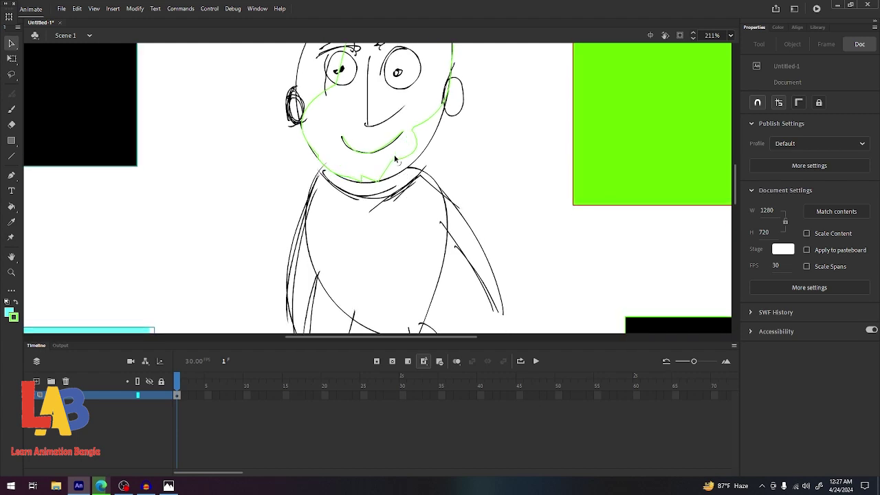
drag(395, 156, 403, 151)
drag(195, 168, 216, 145)
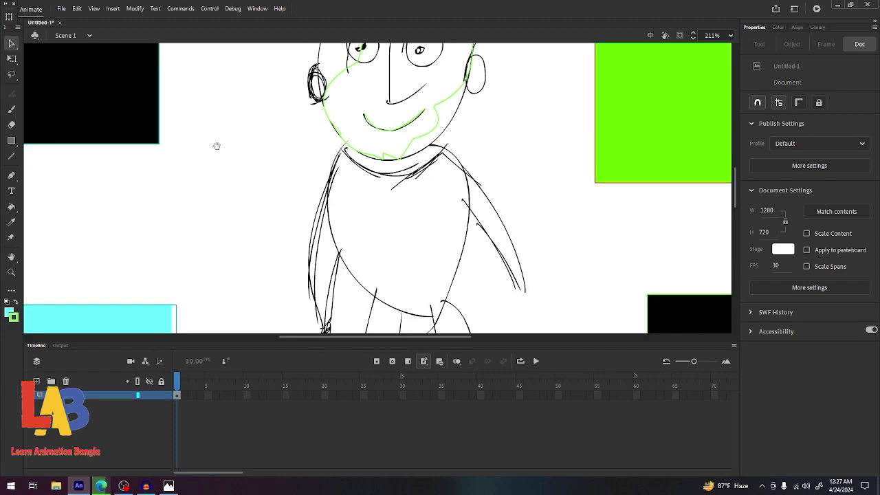
Step: Draw a closed, ten-point arched shape above the character's head with the Pen tool in bright green
click(12, 177)
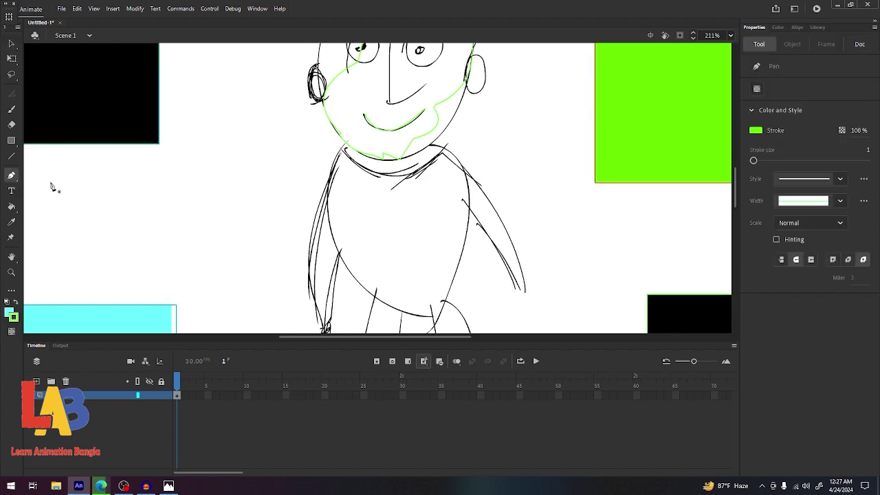
mouse_move(256, 156)
mouse_down()
mouse_move(268, 186)
mouse_move(263, 203)
mouse_move(280, 155)
mouse_move(275, 191)
mouse_move(279, 136)
mouse_move(261, 220)
mouse_move(260, 194)
mouse_up()
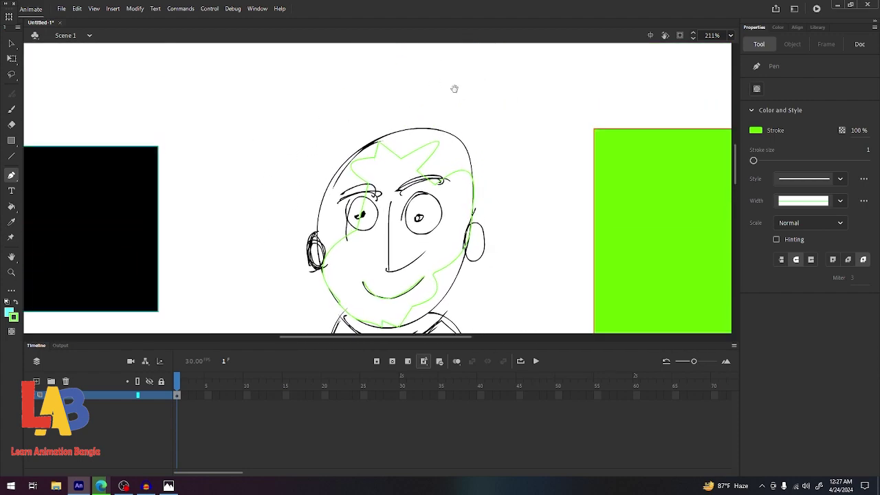
drag(455, 89, 470, 99)
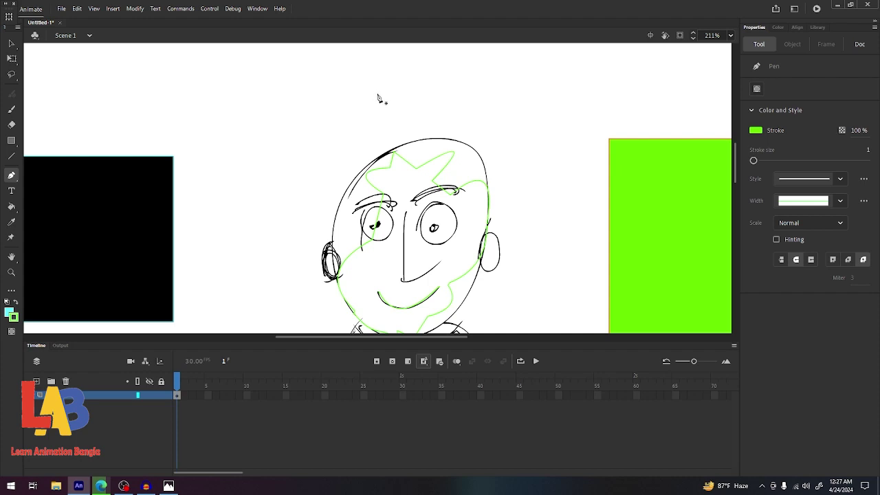
click(332, 90)
click(274, 108)
click(277, 179)
click(332, 163)
click(387, 87)
click(447, 105)
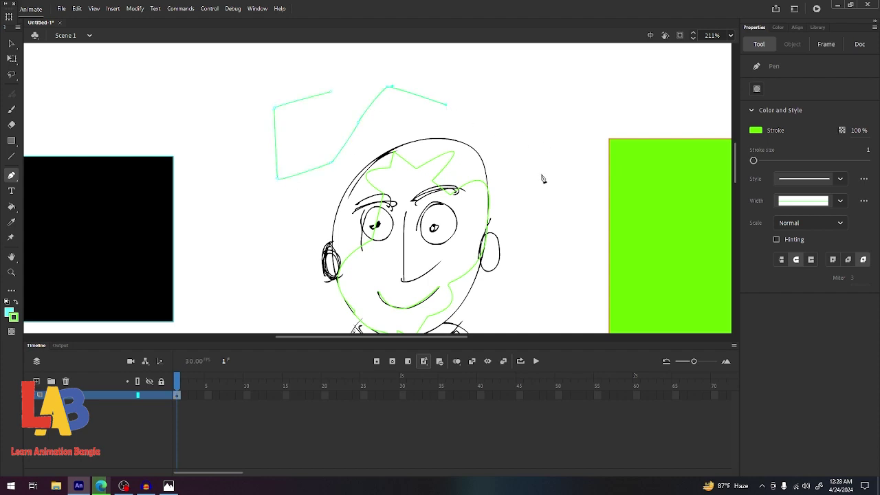
click(540, 179)
click(566, 140)
click(570, 88)
click(370, 70)
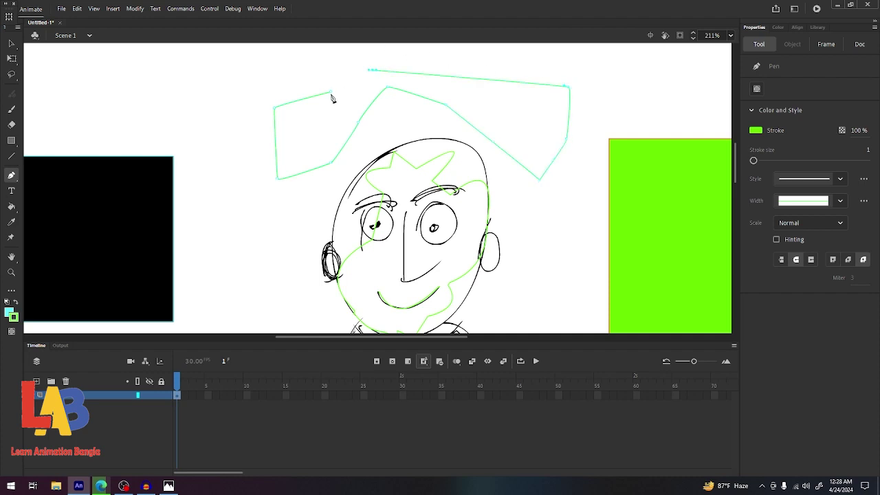
click(332, 93)
Step: Fill the arched shape above the head with light cyan using the Paint Bucket
click(11, 207)
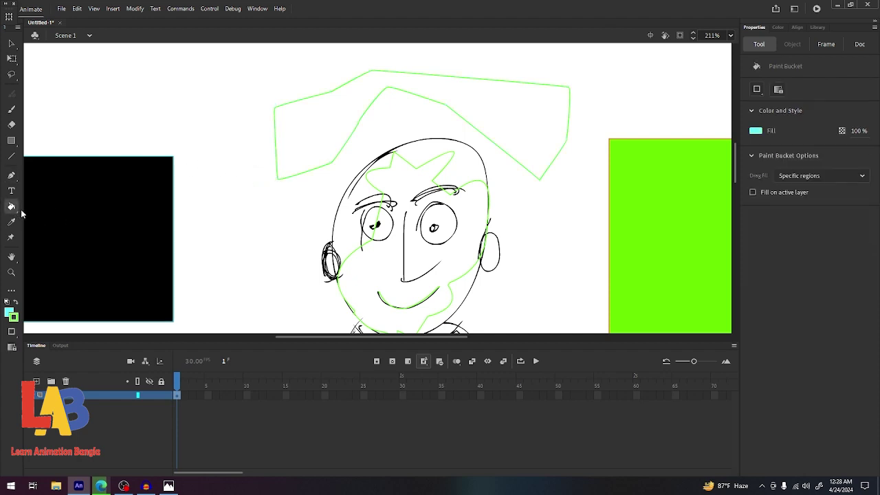
click(326, 138)
key(space)
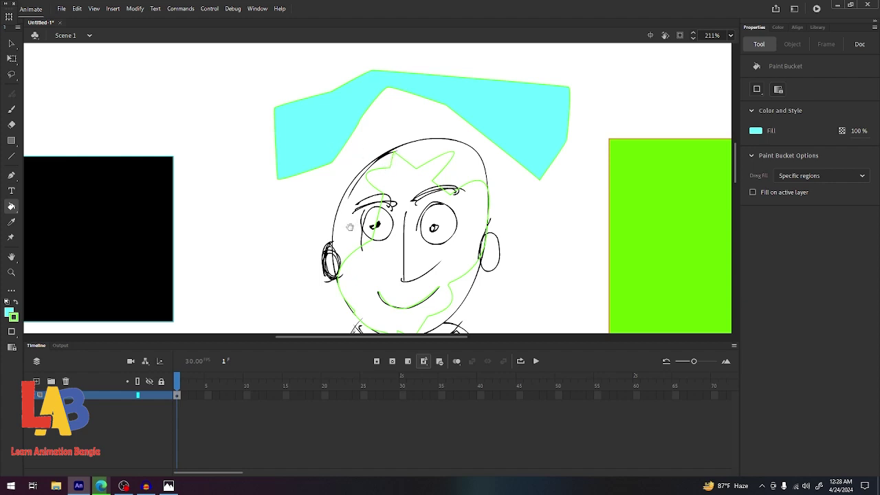
drag(351, 217, 346, 163)
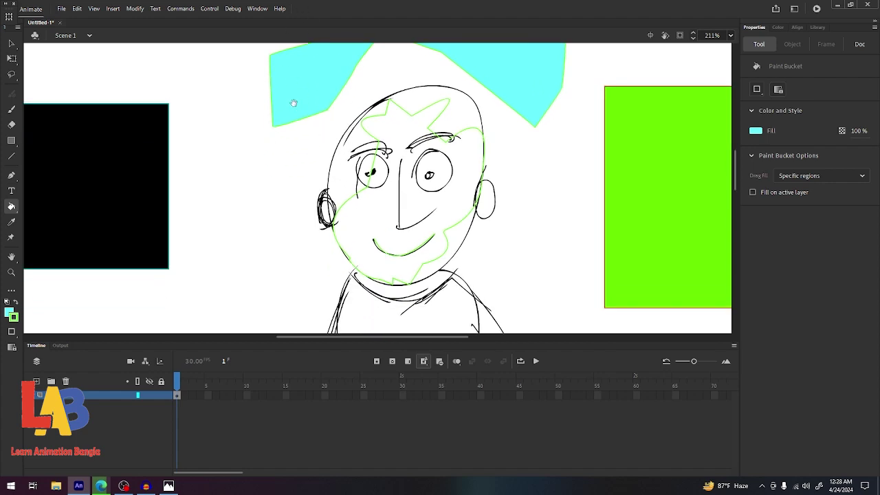
scroll(293, 101, up, 2)
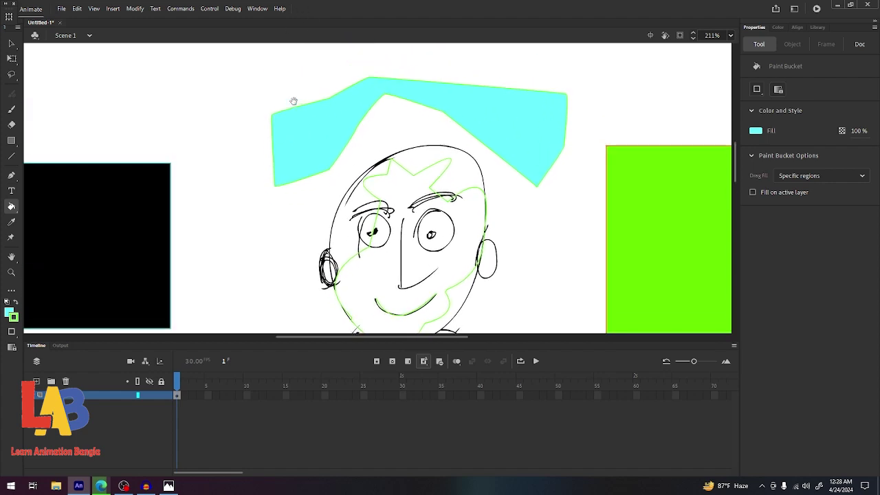
Step: Draw a closed, irregular twelve-point green shape between the upper-left black and lower-left cyan rectangles with the Pen tool
click(11, 175)
scroll(365, 66, down, 8)
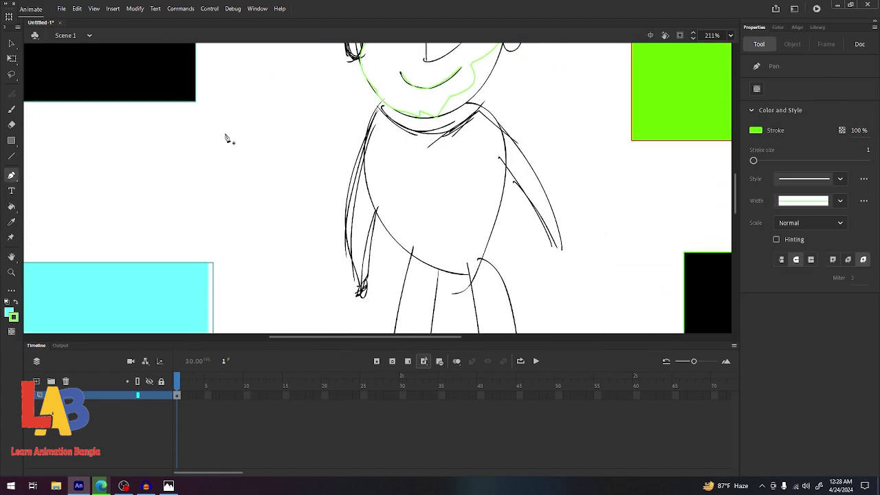
scroll(227, 142, left, 3)
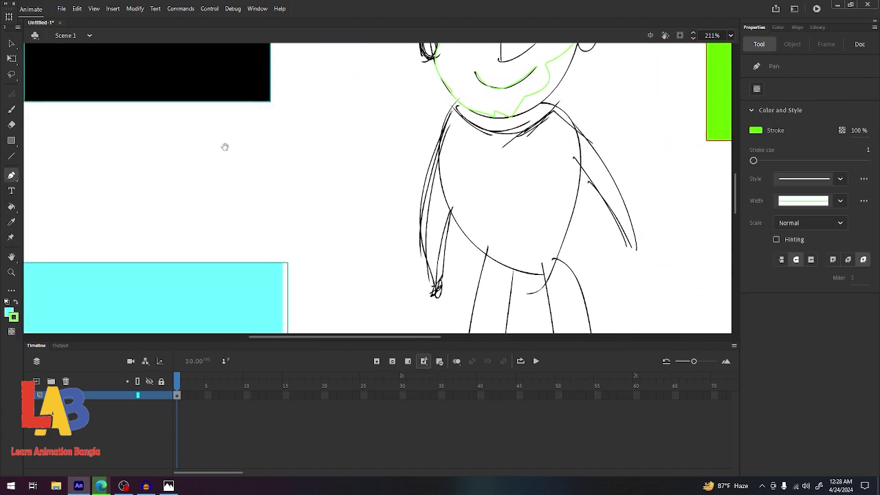
click(116, 138)
click(124, 222)
click(273, 226)
click(303, 183)
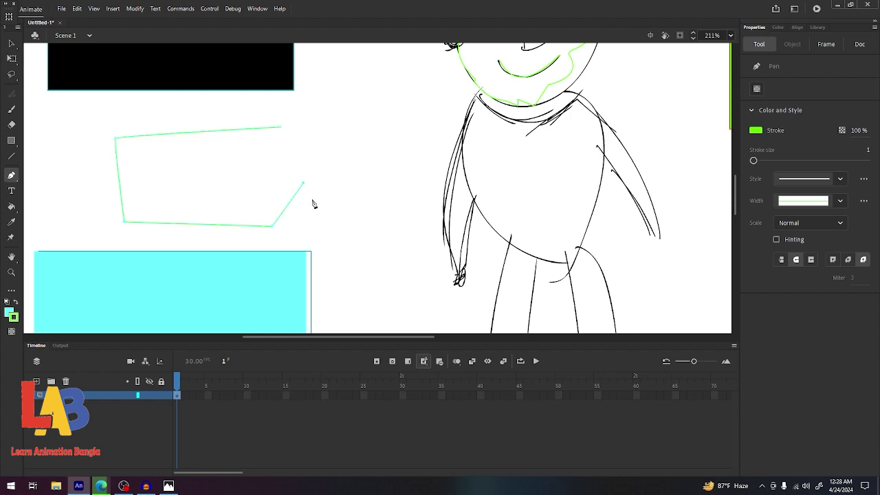
click(326, 238)
click(387, 200)
click(382, 145)
click(314, 147)
click(346, 101)
click(302, 98)
click(282, 107)
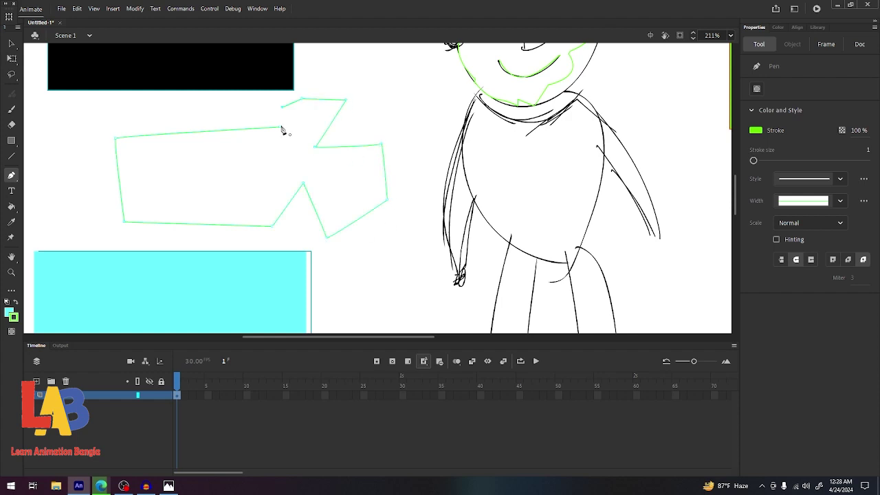
click(280, 128)
Step: Fill the irregular shape between the two left-hand rectangles with light cyan
click(11, 207)
click(204, 191)
scroll(454, 177, up, 3)
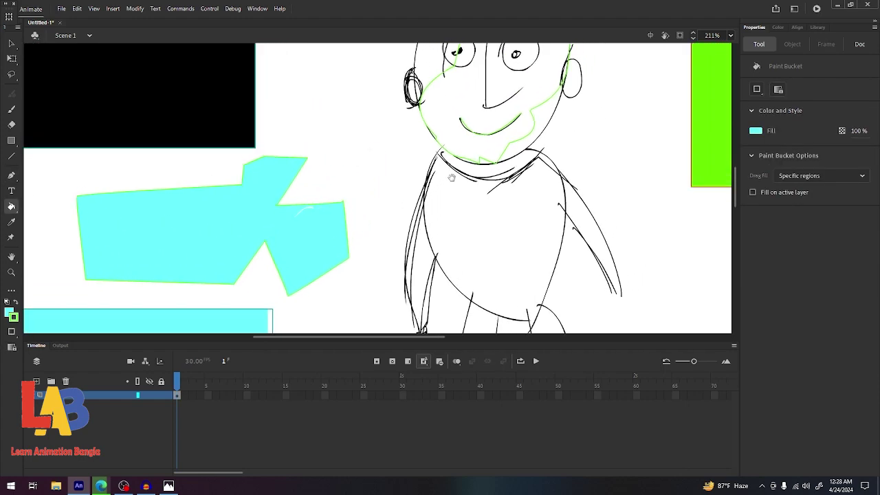
scroll(451, 178, up, 2)
scroll(452, 178, right, 3)
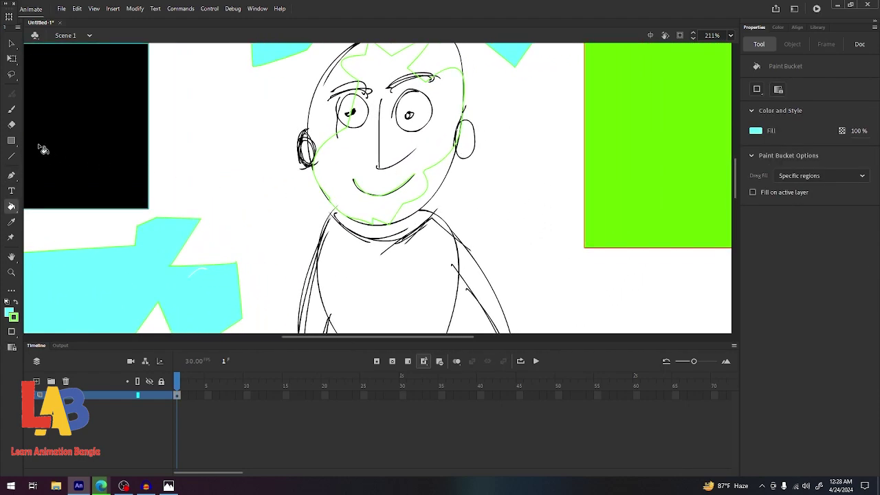
Step: Draw a closed seven-point green shape with the Pen tool between the character's right-hand ear and the green rectangle
click(11, 174)
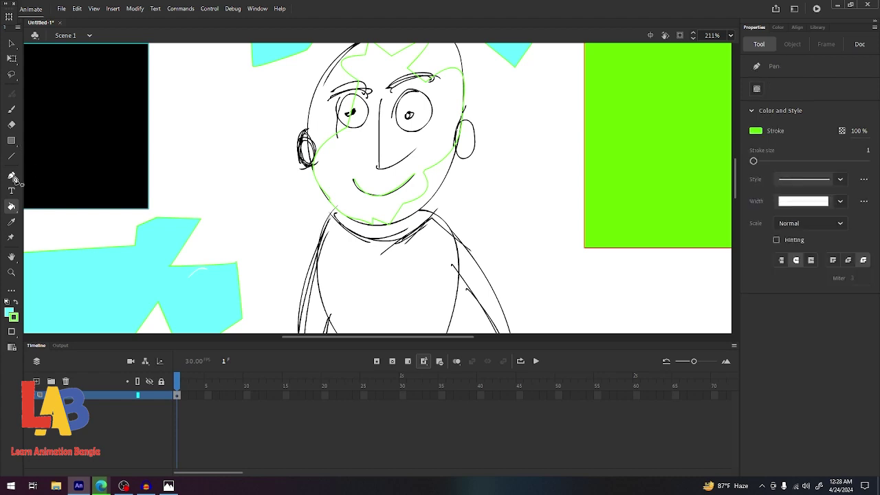
click(530, 218)
click(503, 249)
click(466, 211)
click(460, 184)
click(478, 155)
click(509, 141)
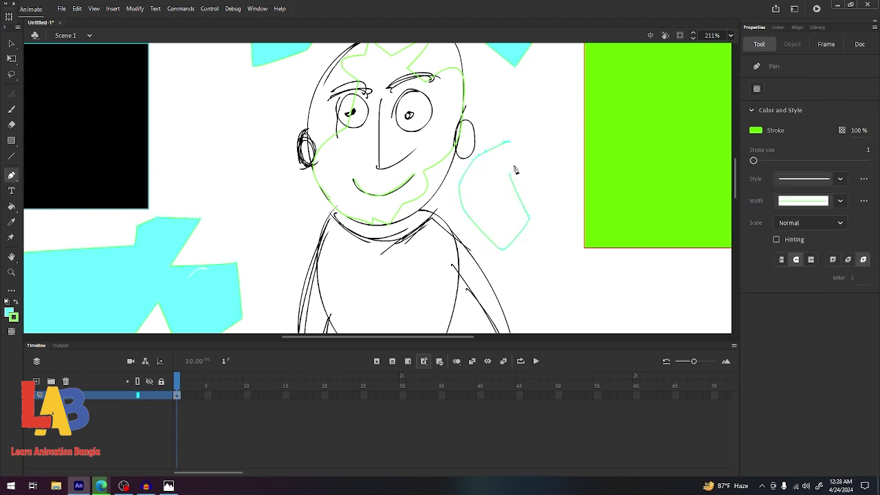
click(511, 178)
Step: Fill the small shape beside the character's right-hand ear with light cyan
key(v)
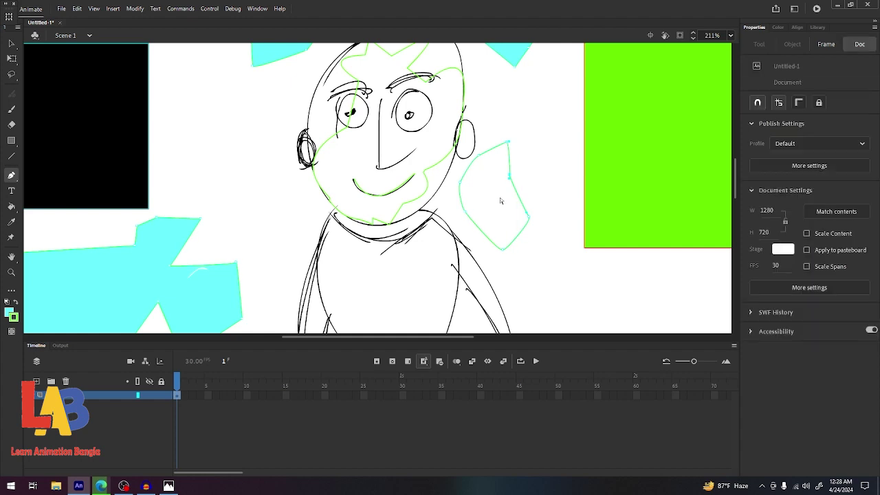
key(k)
click(507, 218)
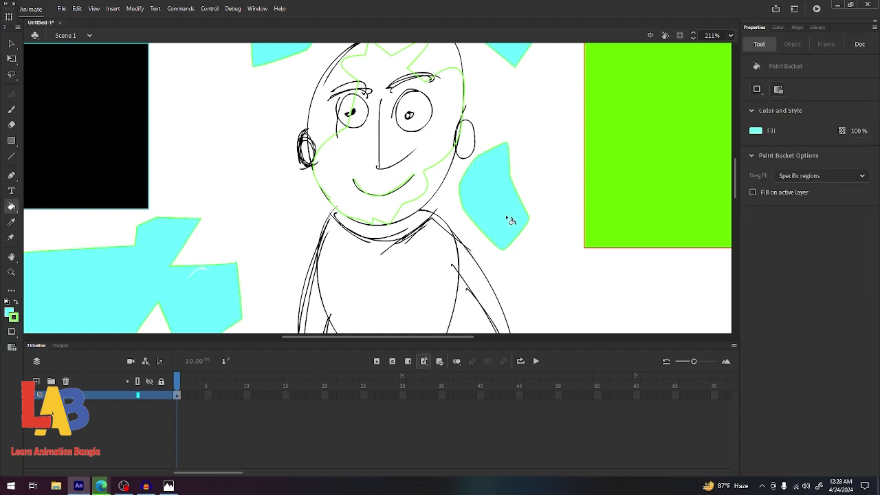
key(v)
Step: Add static text containing a lowercase first name in the empty area above the arched cyan shape
mouse_move(159, 191)
mouse_down()
mouse_move(210, 195)
mouse_move(266, 142)
mouse_move(295, 213)
mouse_up()
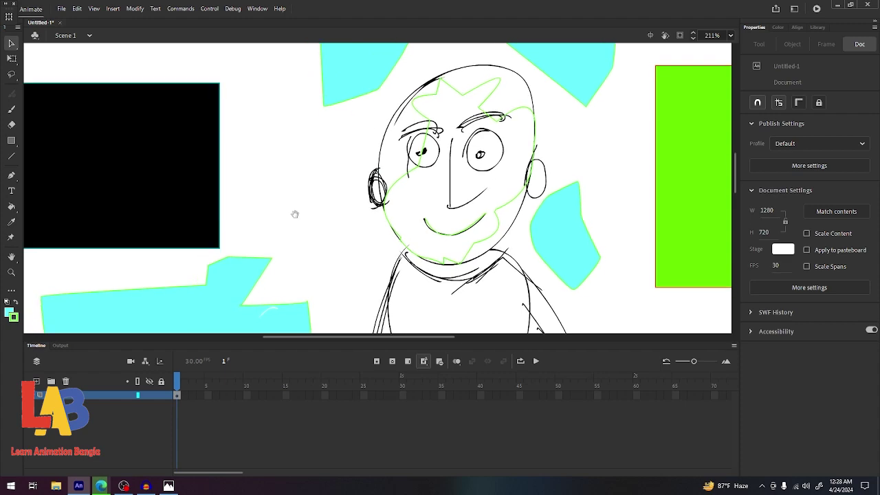
click(11, 190)
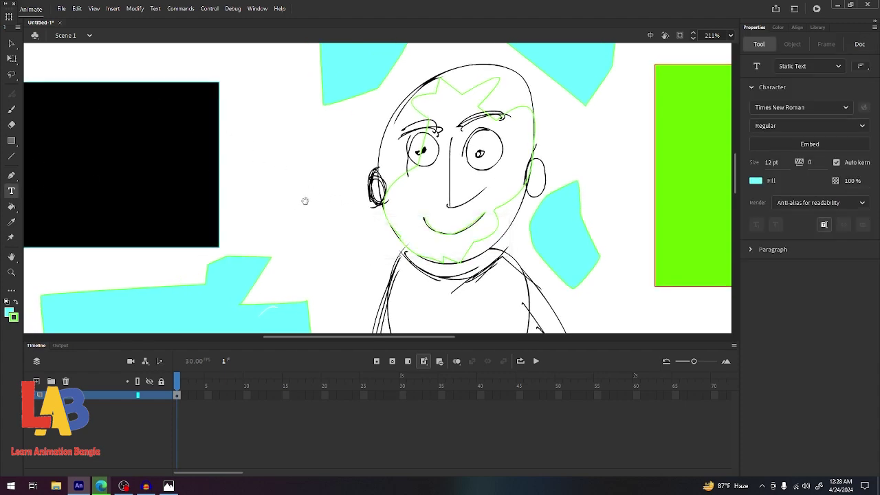
drag(305, 241, 301, 100)
mouse_move(341, 246)
mouse_down()
mouse_move(367, 126)
mouse_move(379, 216)
mouse_up()
mouse_move(336, 57)
mouse_down()
mouse_move(350, 114)
mouse_move(348, 106)
mouse_up()
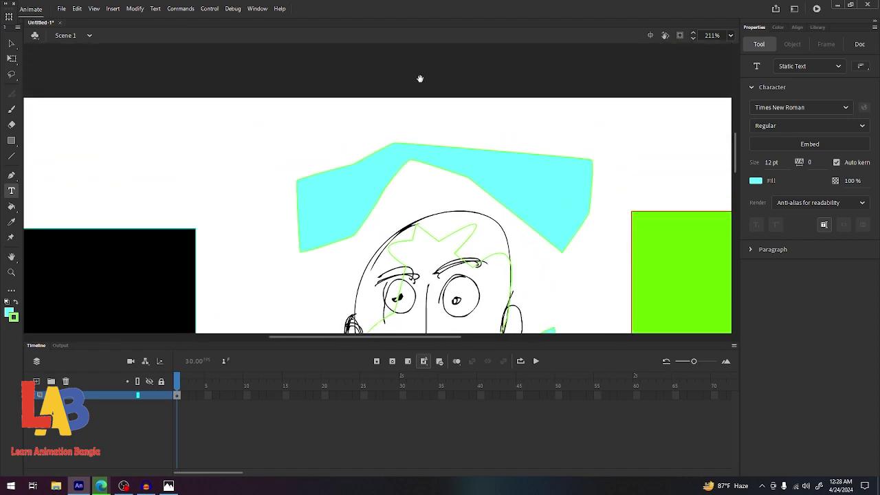
drag(290, 181, 321, 143)
click(320, 86)
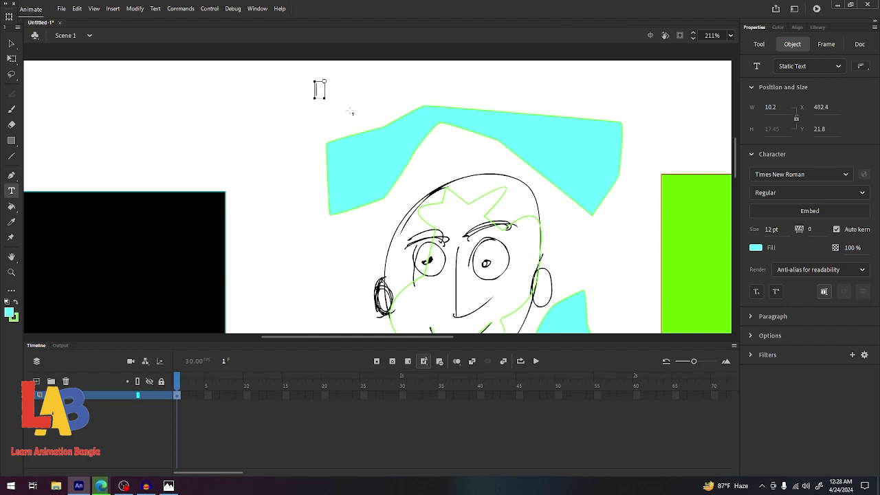
text(akash)
Step: Select the whole name text and change its font to Wide Latin
click(333, 90)
double_click(331, 91)
click(332, 92)
double_click(332, 91)
click(332, 91)
double_click(332, 92)
click(839, 174)
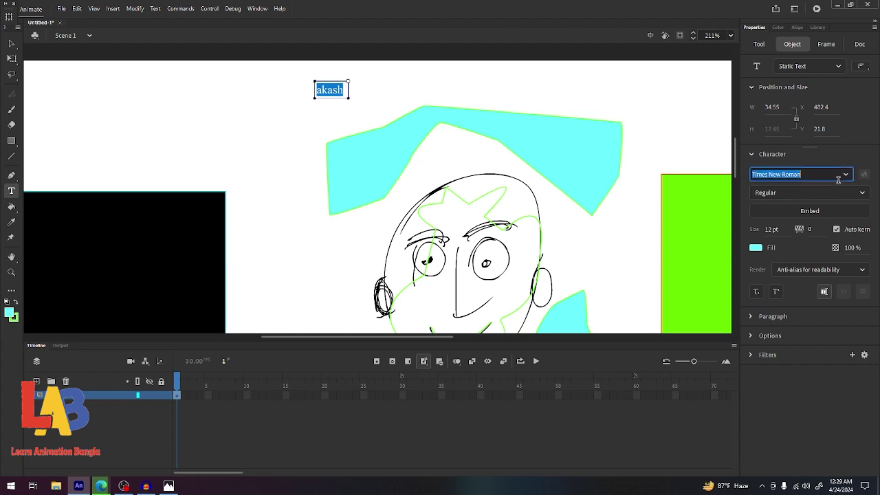
click(846, 175)
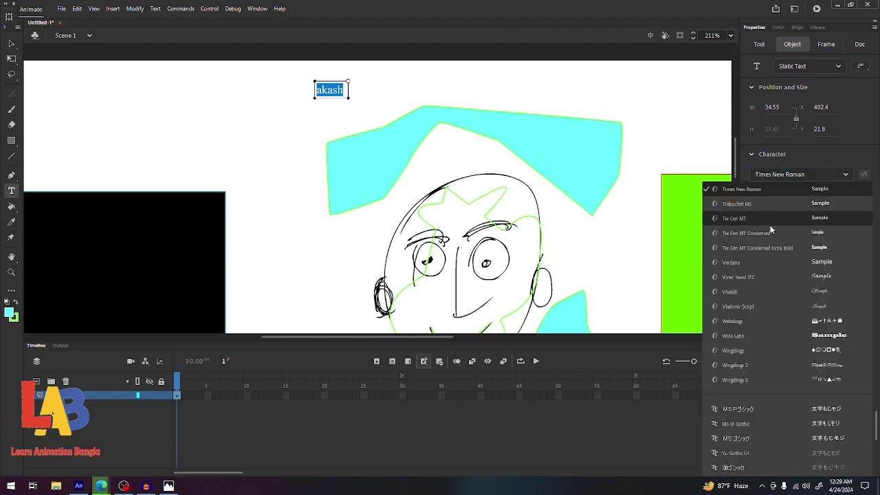
click(771, 337)
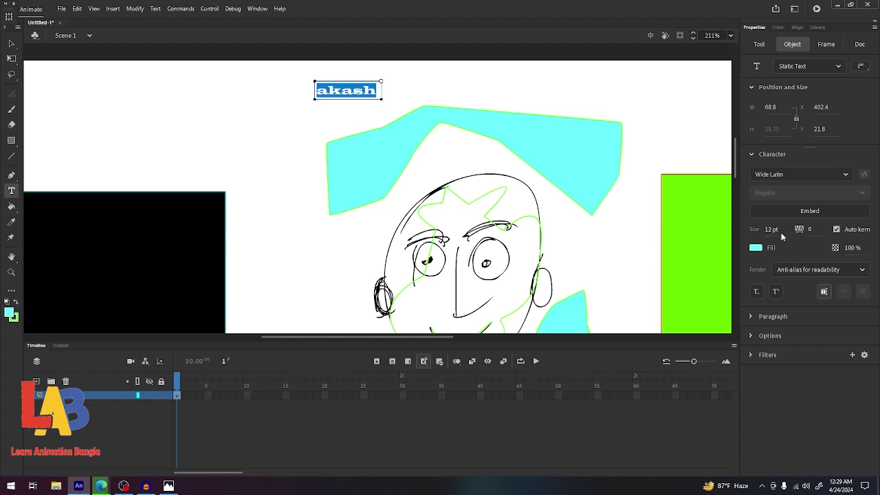
Step: Set the name text's size to 31 pt and its fill colour to orange
drag(770, 234, 783, 247)
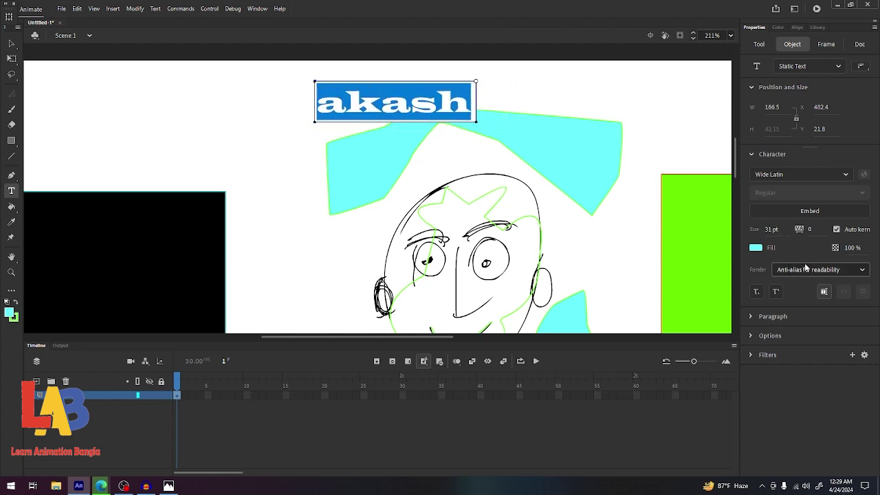
click(756, 248)
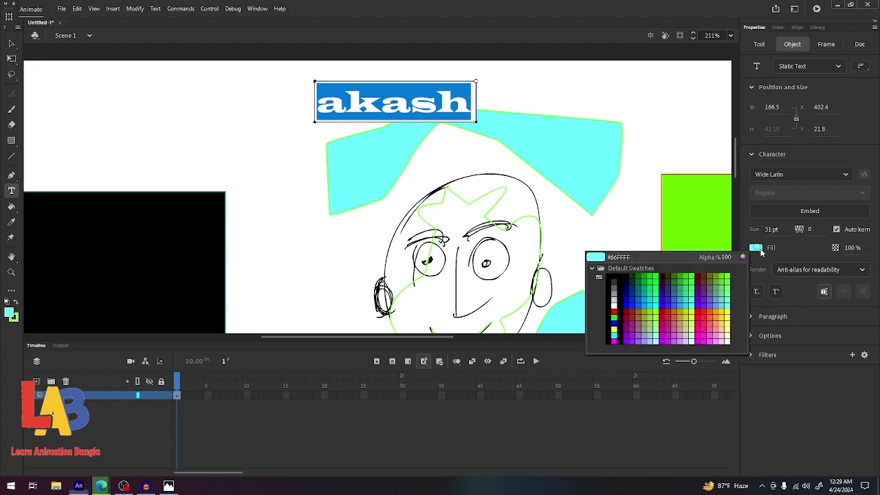
click(719, 315)
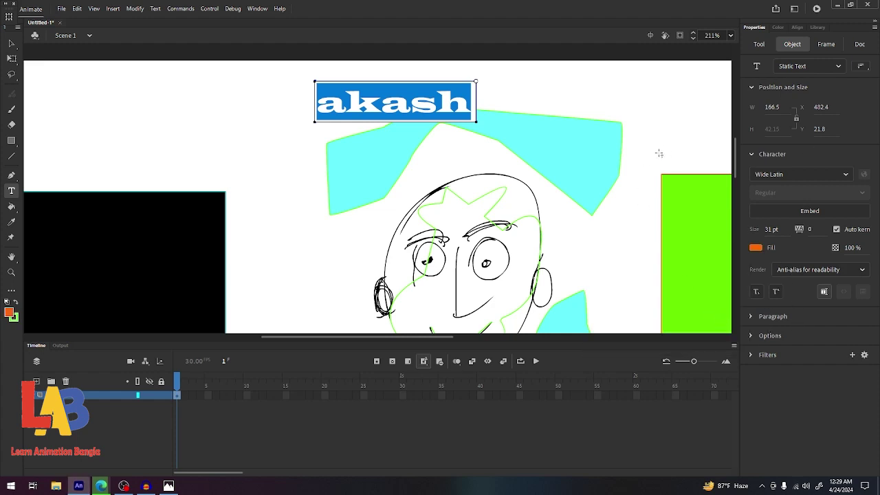
Step: Move the name text into the free space left of the arched cyan shape, to about X 328, Y 41
key(Escape)
click(12, 44)
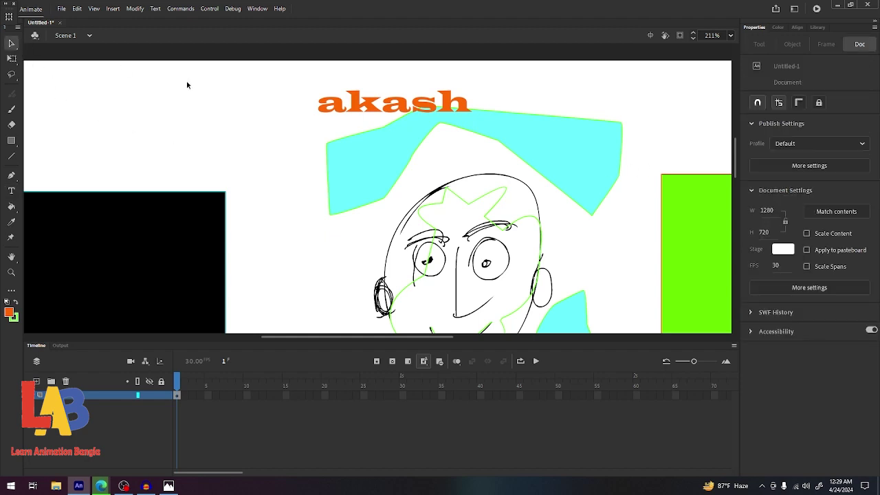
drag(358, 101, 209, 118)
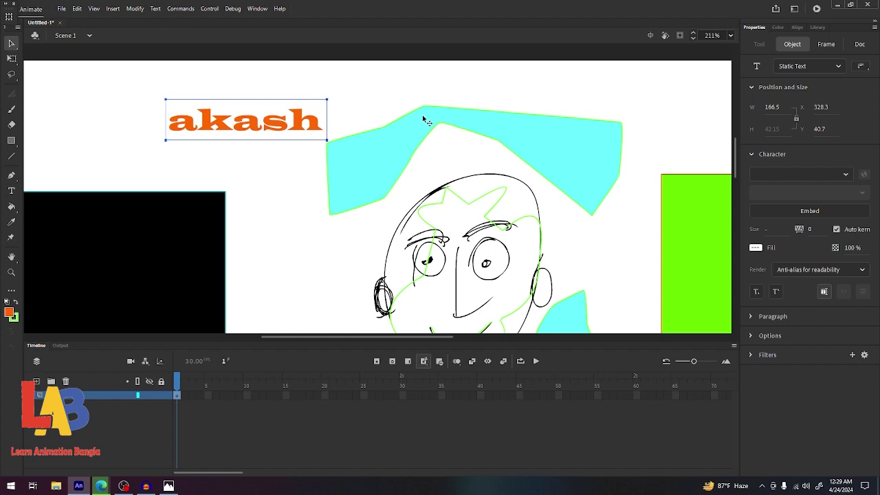
Step: Fill the character's torso with orange using the Paint Bucket tool
key(ctrl+equal)
key(ctrl+minus)
key(ctrl+minus)
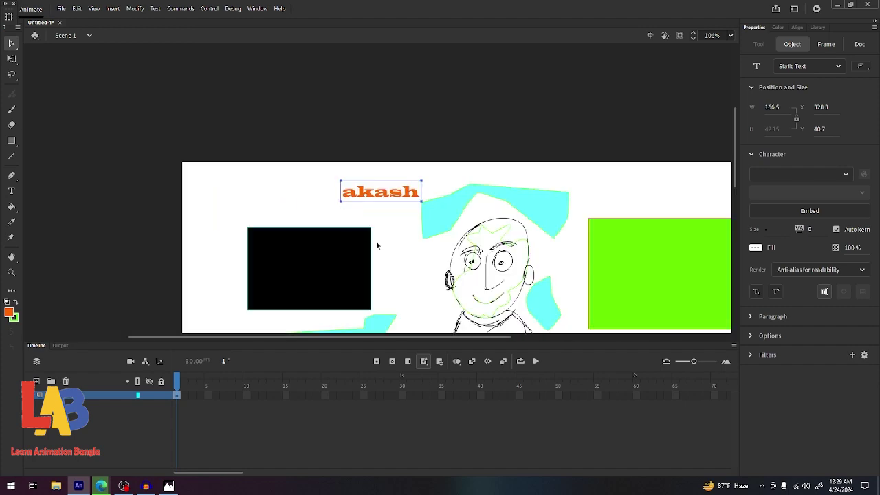
scroll(377, 246, down, 5)
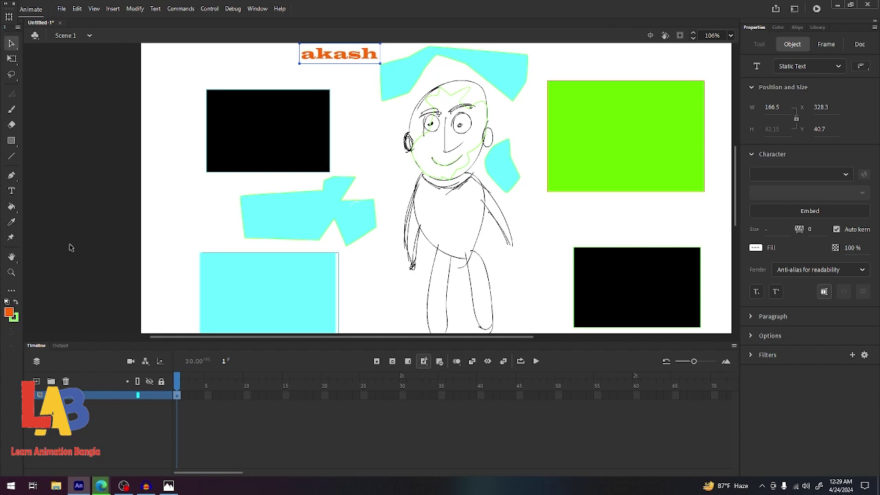
click(11, 207)
click(471, 242)
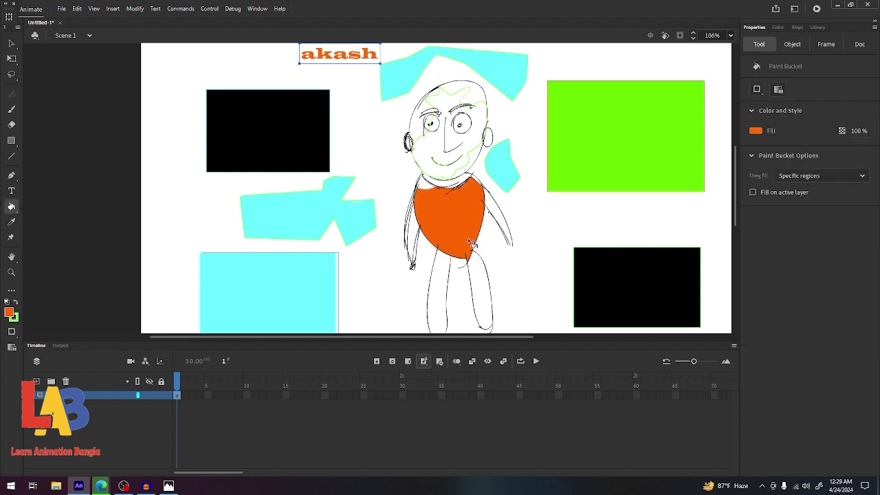
Step: Fill the enclosed regions of the character's face and the right-hand eye with the same orange
click(459, 125)
click(481, 112)
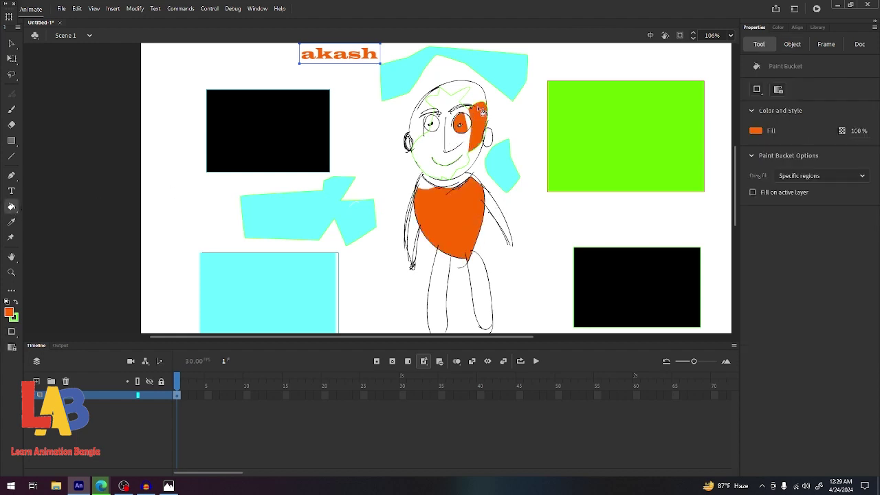
click(465, 97)
click(432, 160)
click(427, 136)
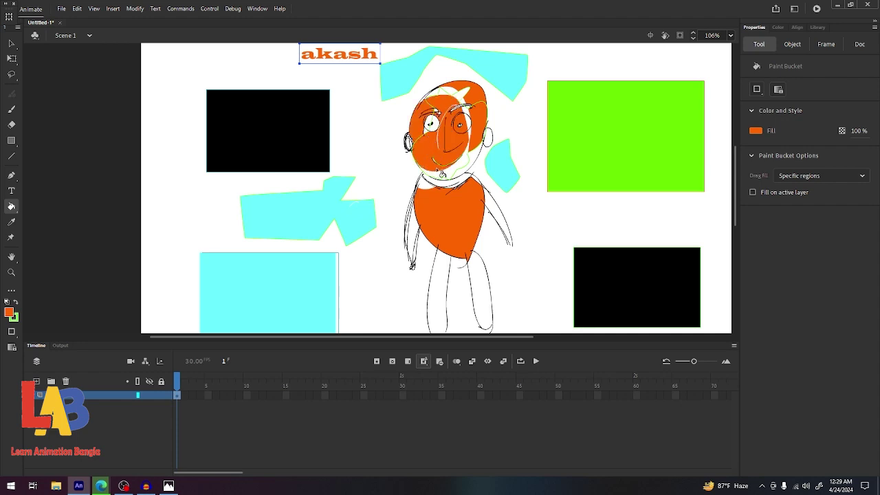
click(469, 171)
click(447, 177)
click(437, 124)
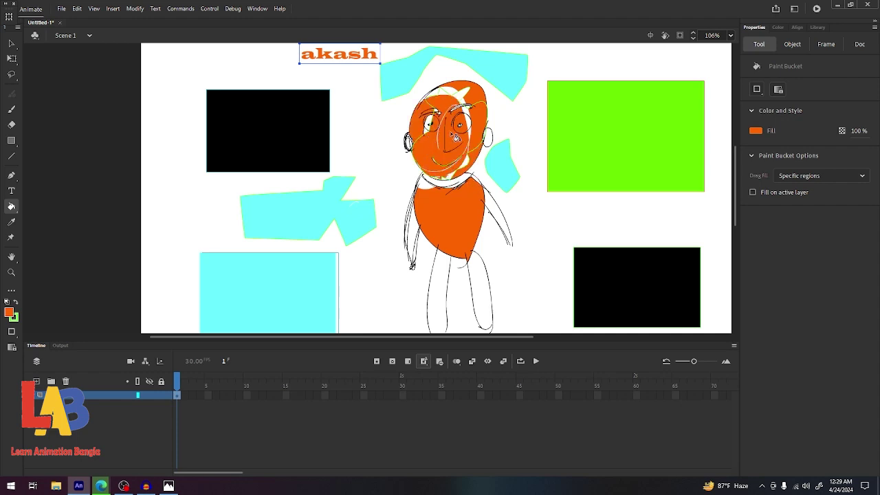
click(462, 97)
Step: Set the Paint Bucket fill colour to yellow
click(757, 131)
click(614, 210)
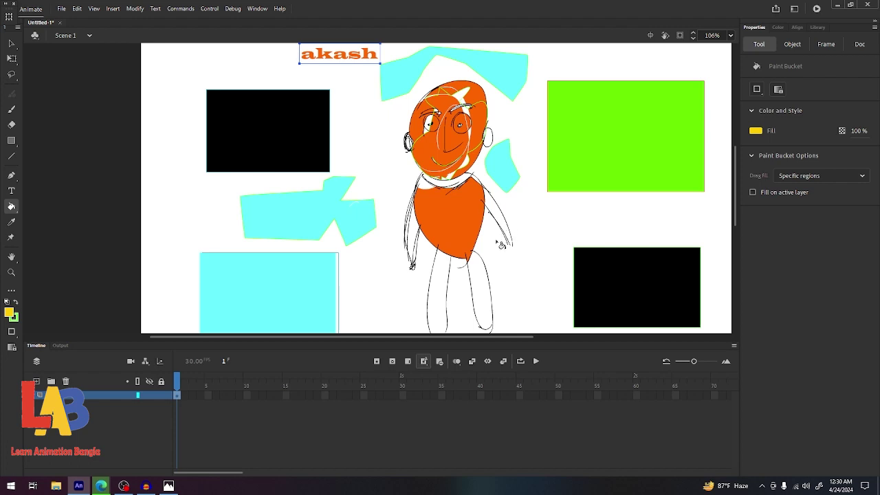
Step: Sample the lower-left rectangle's light cyan with the Eyedropper tool and fill the two black rectangles and the green one with it
scroll(402, 269, down, 3)
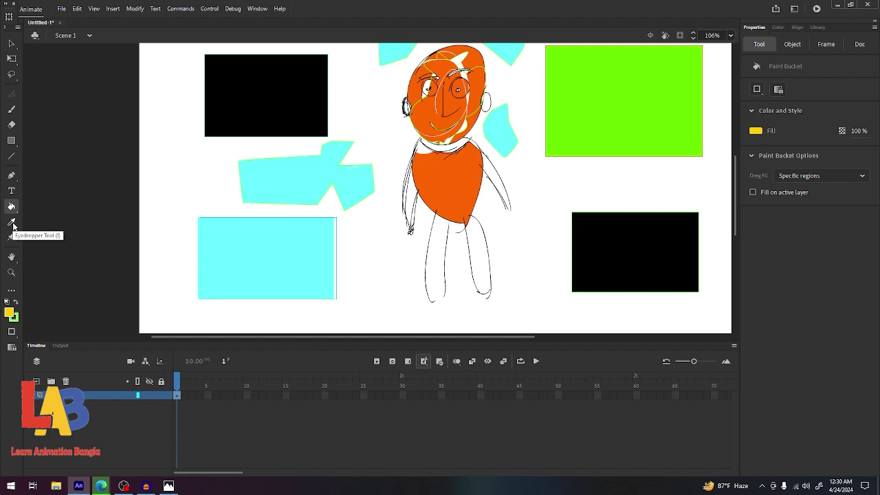
click(13, 223)
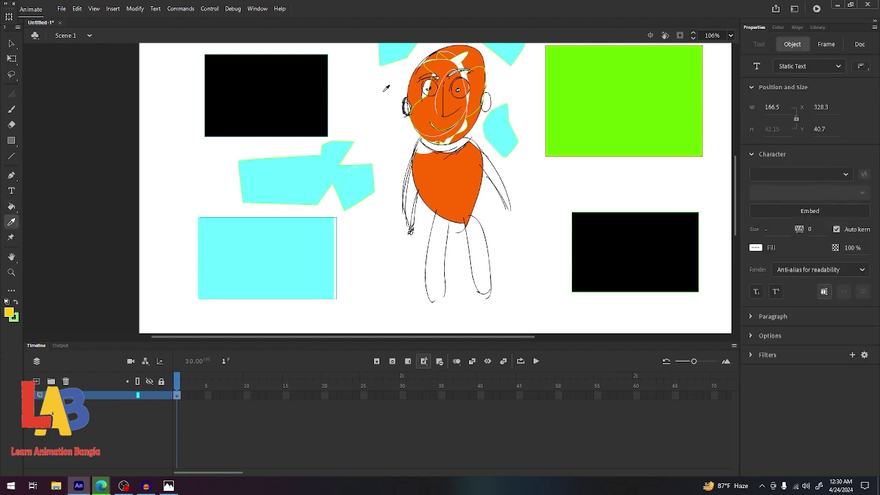
click(275, 249)
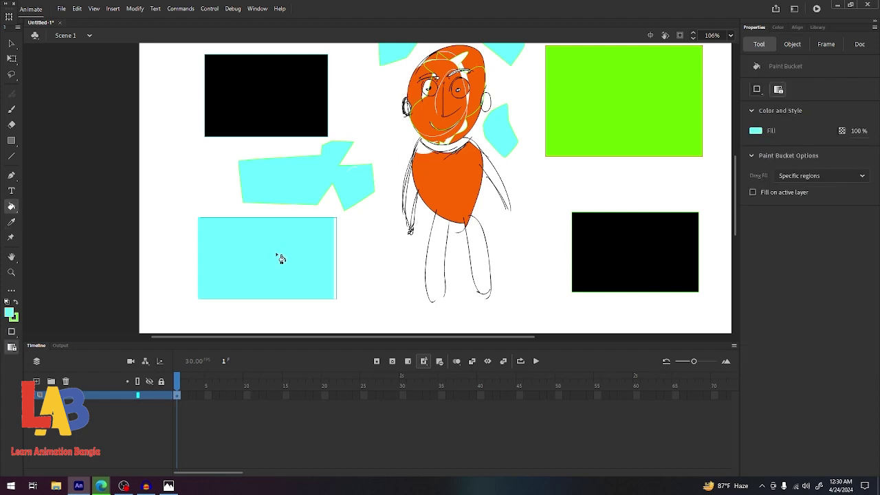
click(662, 271)
click(660, 279)
click(624, 137)
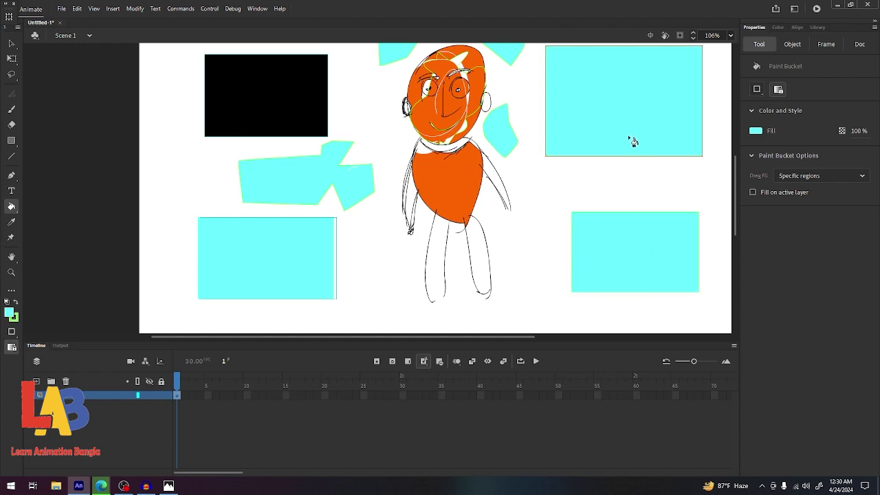
click(299, 130)
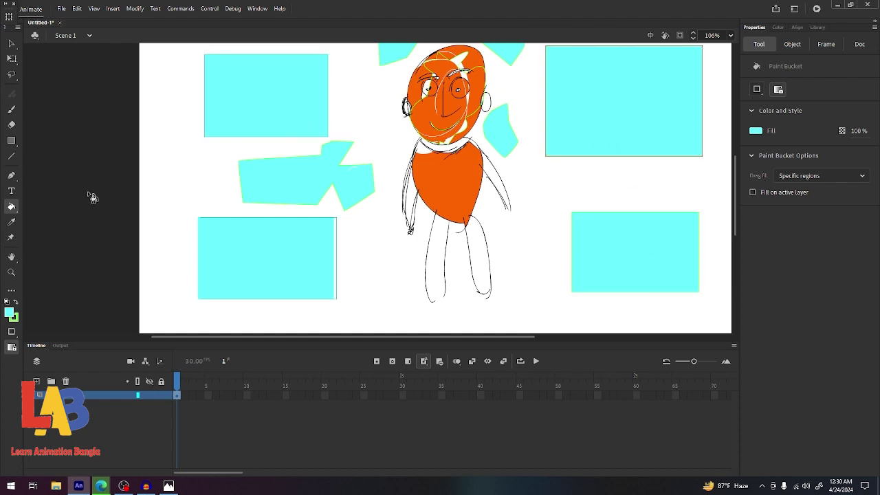
Step: Sample the torso's orange with the Eyedropper tool and fill the irregular shape between the two left-hand rectangles with it
click(12, 223)
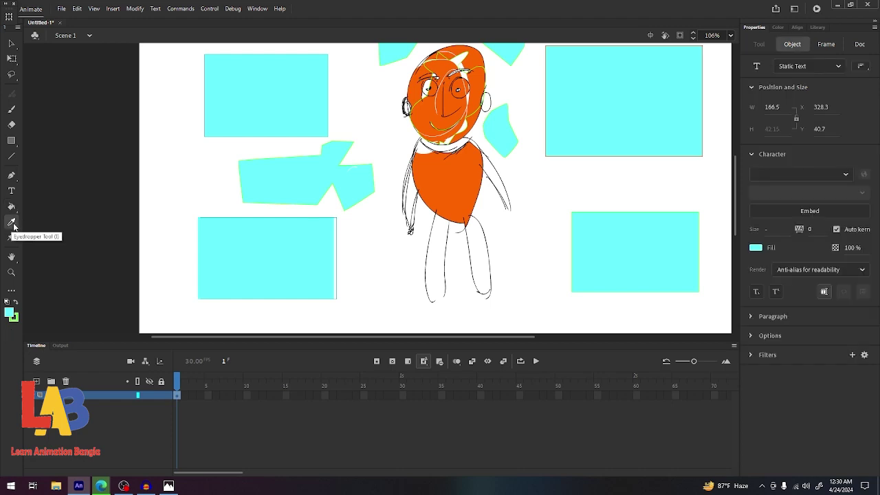
click(444, 184)
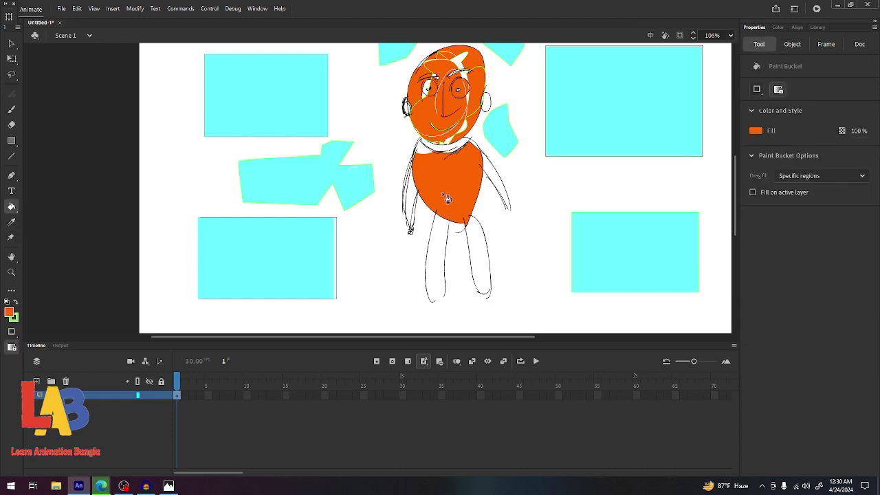
click(313, 184)
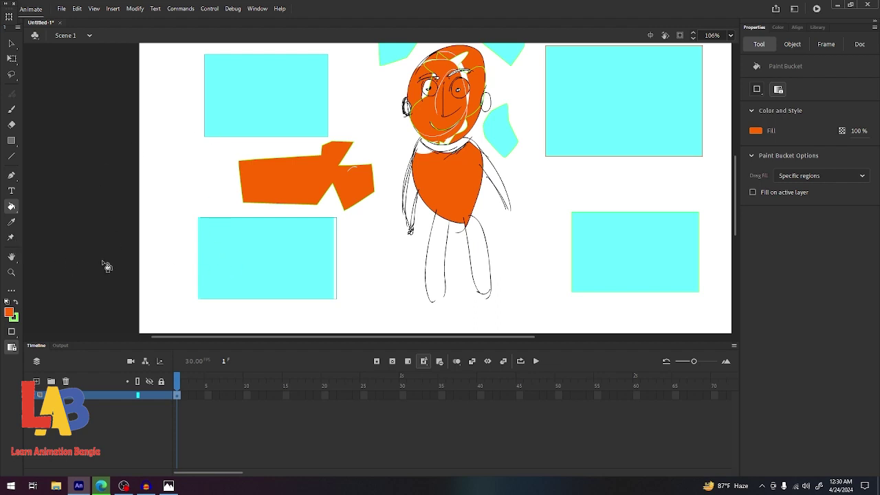
Step: View the additional drag-and-drop tools and return to the Selection tool
click(12, 292)
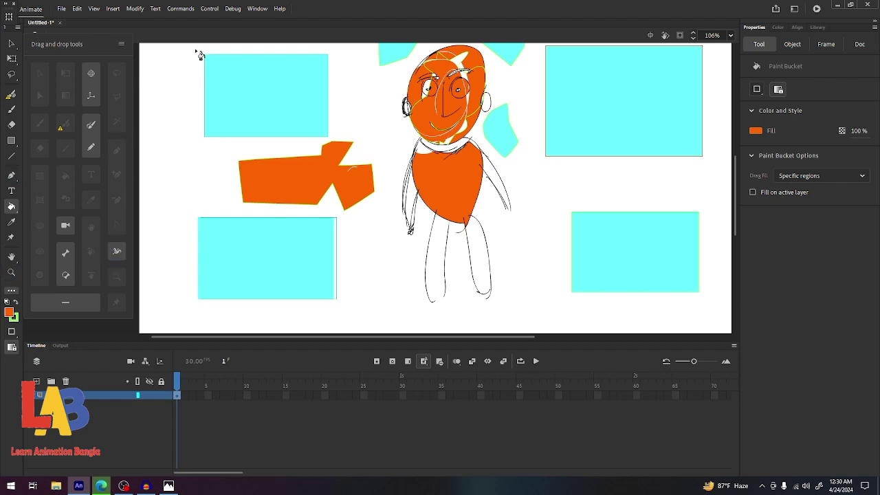
key(v)
click(192, 202)
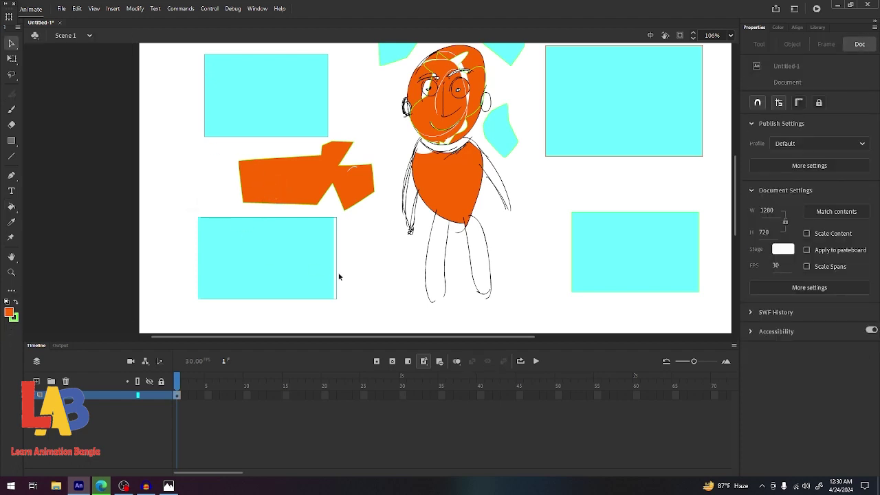
scroll(330, 139, up, 2)
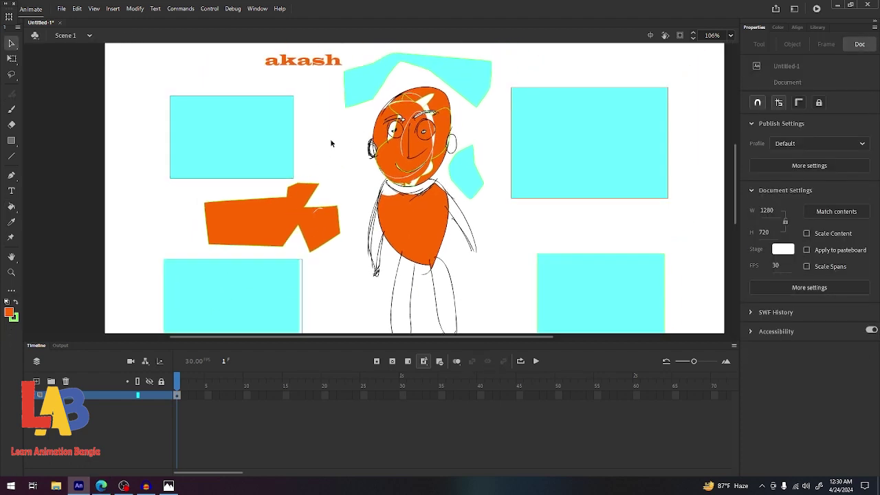